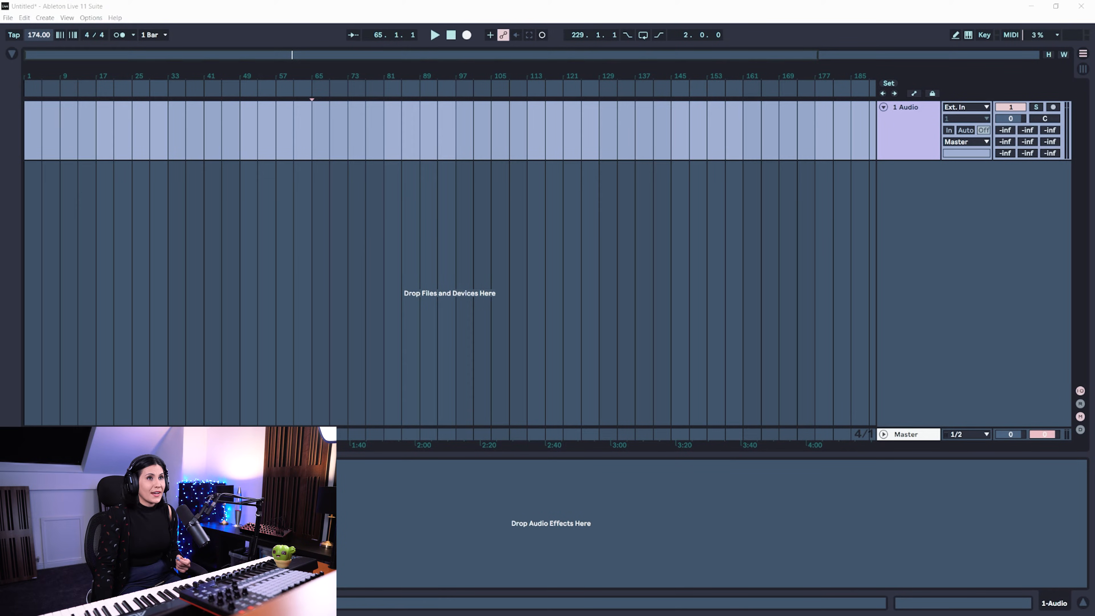
- Place the LowR - Oooga reference song at bar 1 of the audio track and expand the track to fill the arrangement height
drag(127, 219, 27, 136)
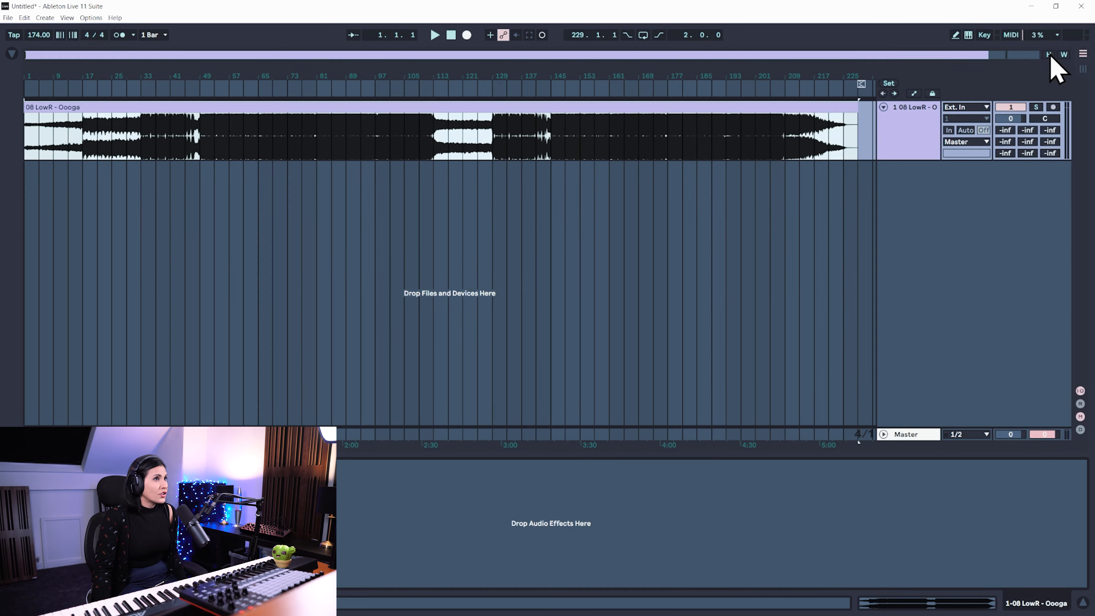
click(1048, 55)
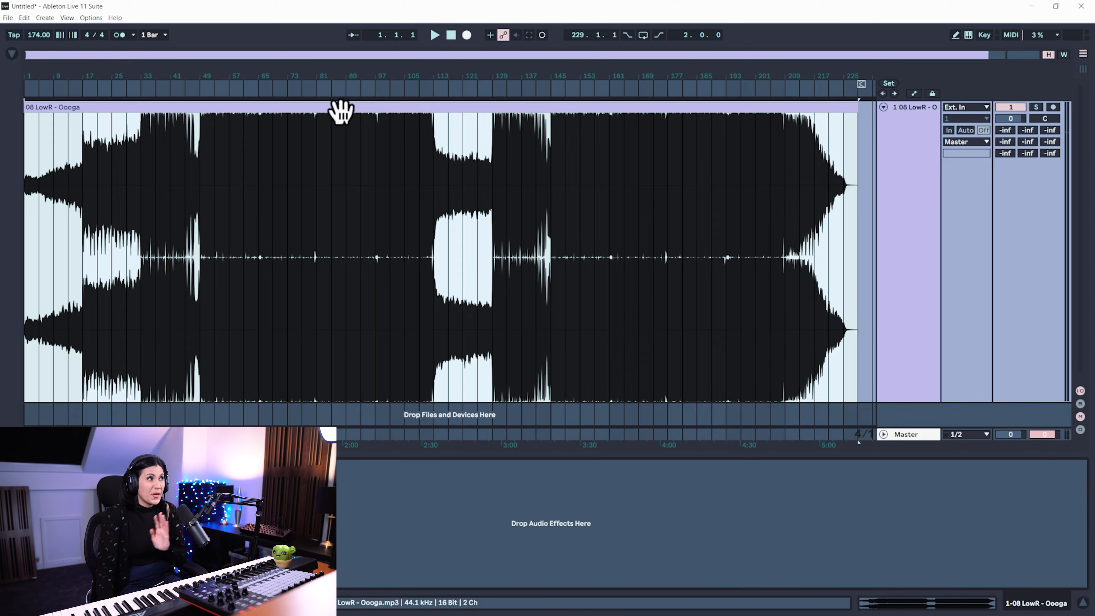
- Add a locator named DROP at bar 49, where the first drop of the reference song starts
click(200, 87)
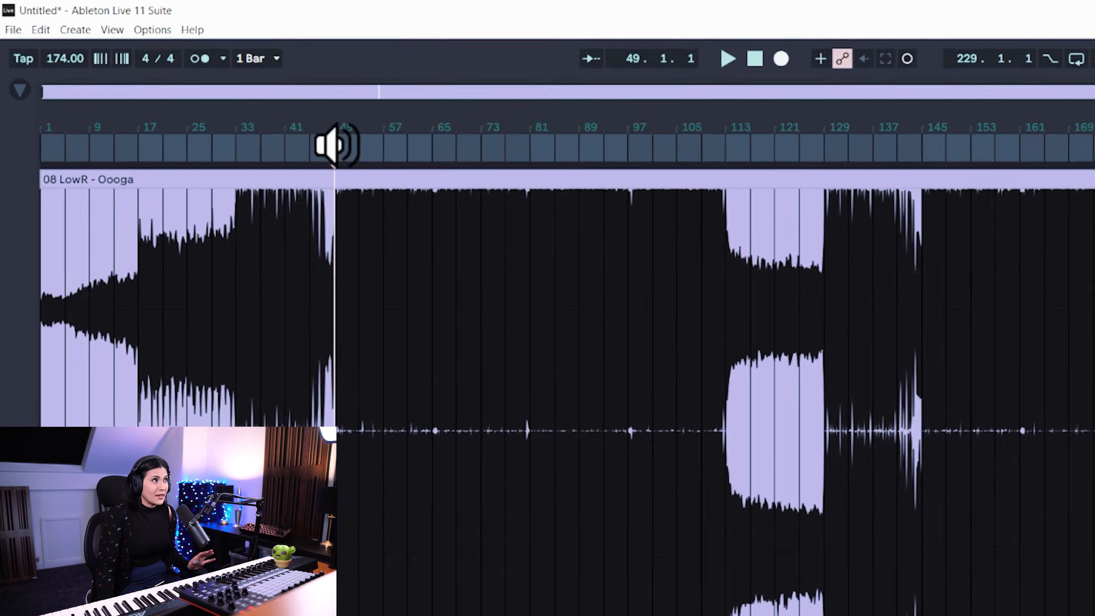
right_click(202, 87)
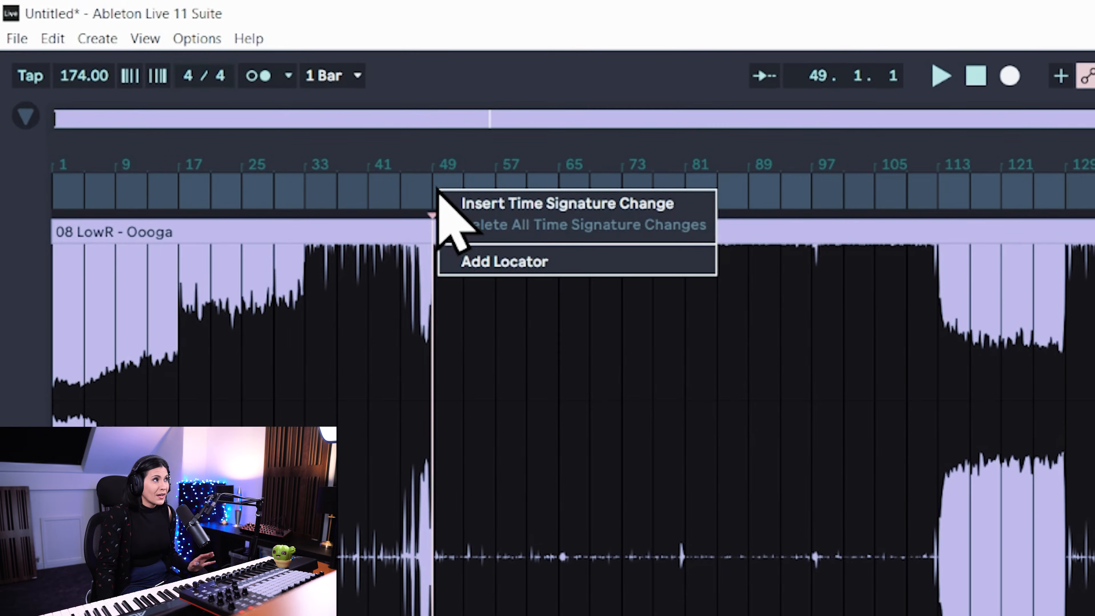
click(480, 263)
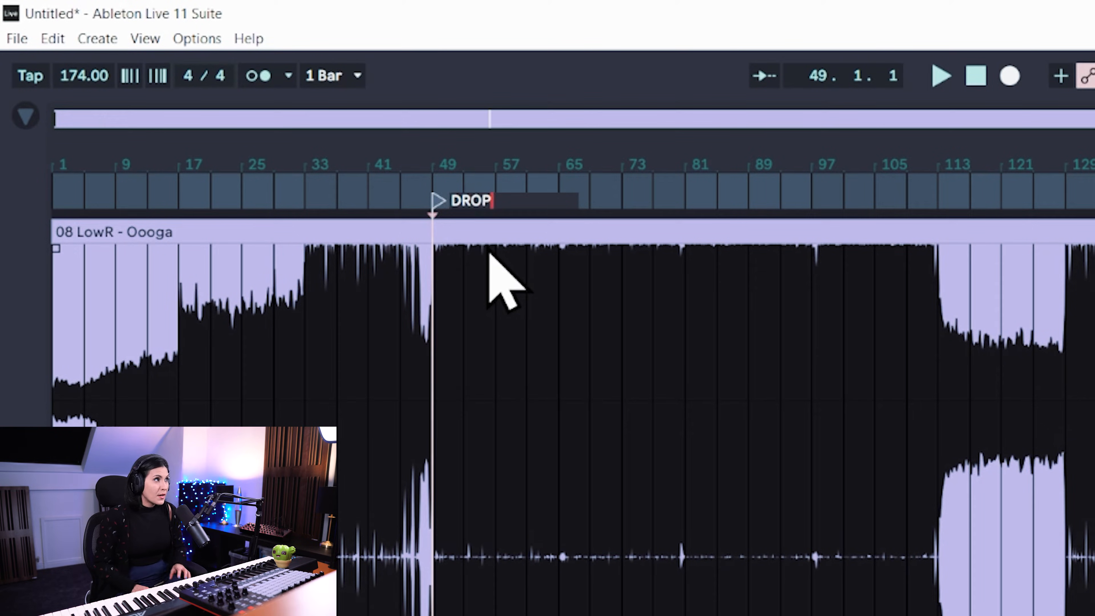
key(Return)
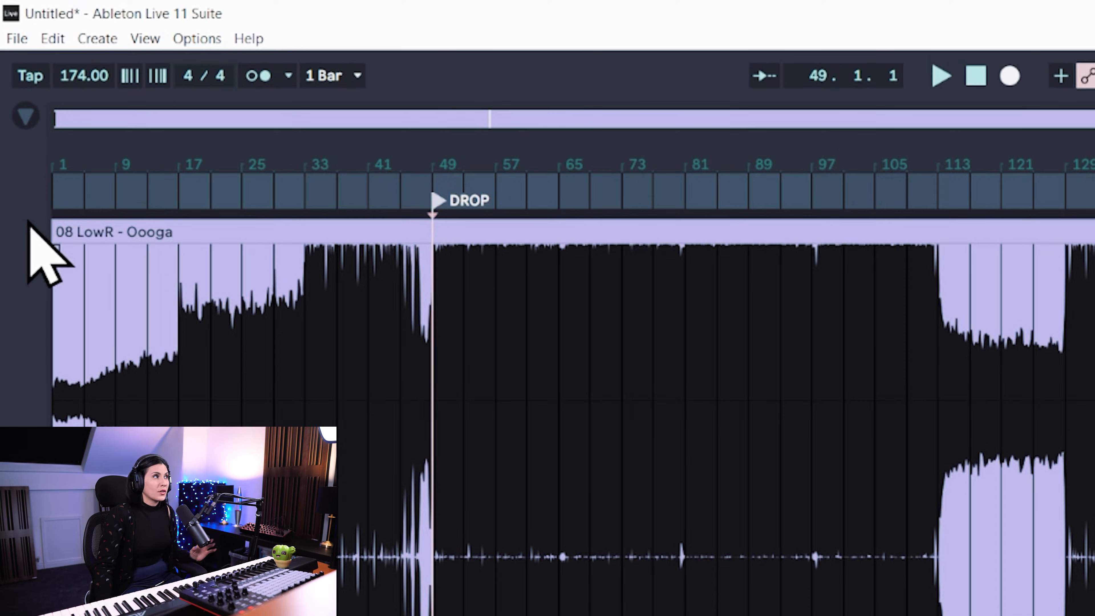
- Add a locator named INTRO at bar 1, at the very start of the reference song
right_click(53, 193)
click(88, 207)
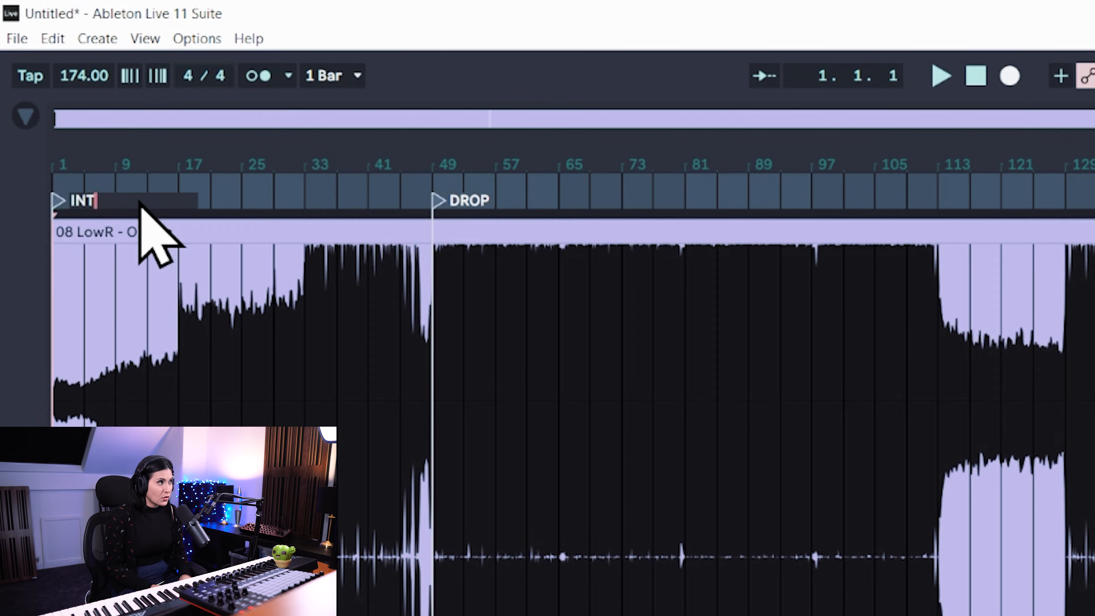
key(Return)
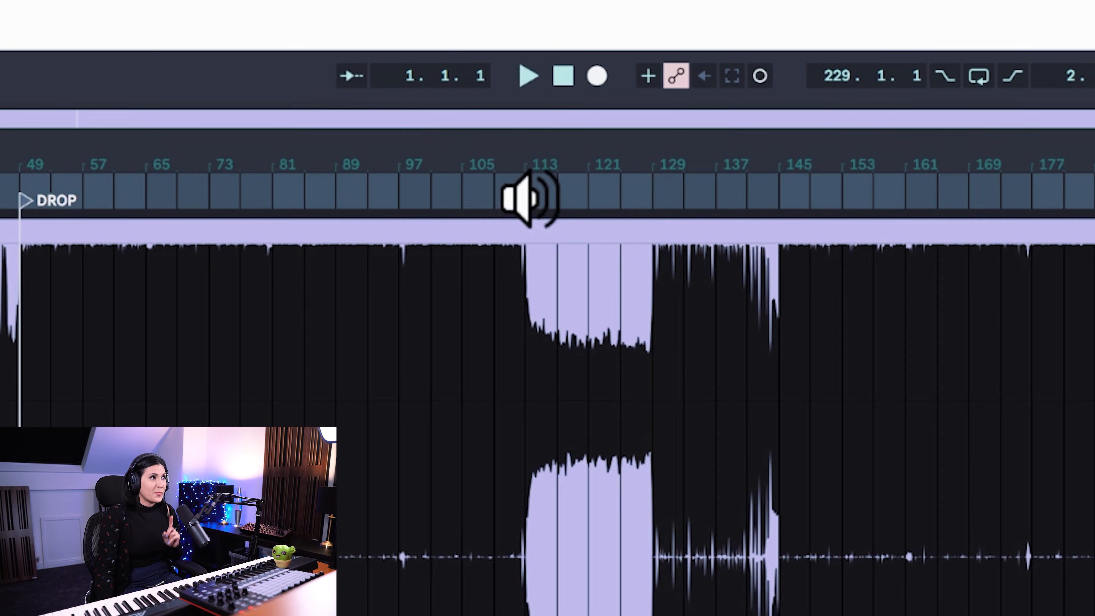
- Add a locator named BREAKDOWN at bar 113, where the waveform thins out after the first drop
right_click(530, 199)
click(595, 271)
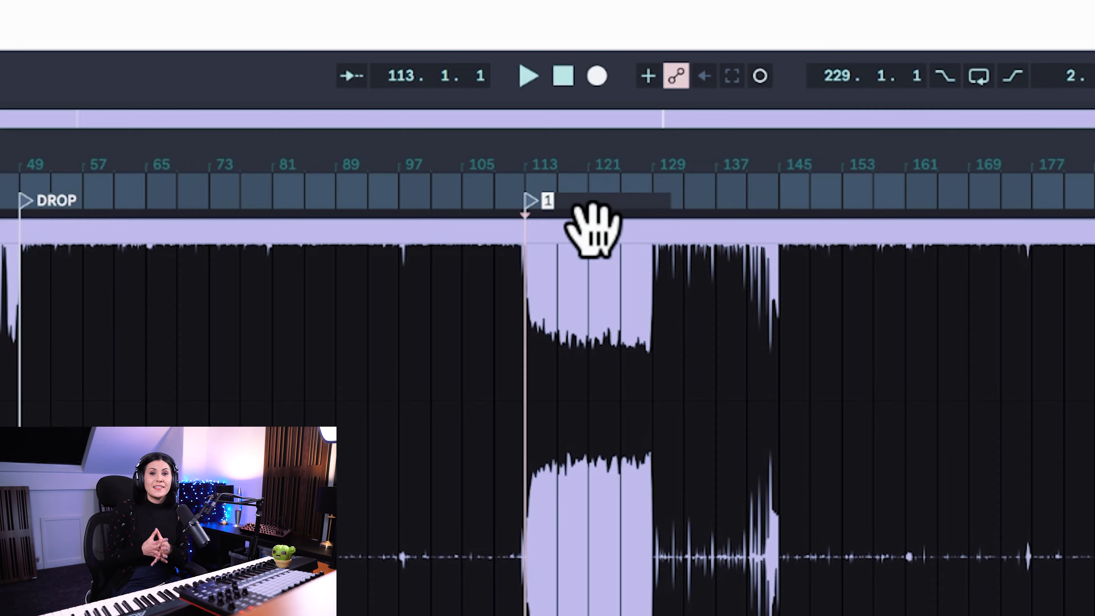
text(BREAKDOWN)
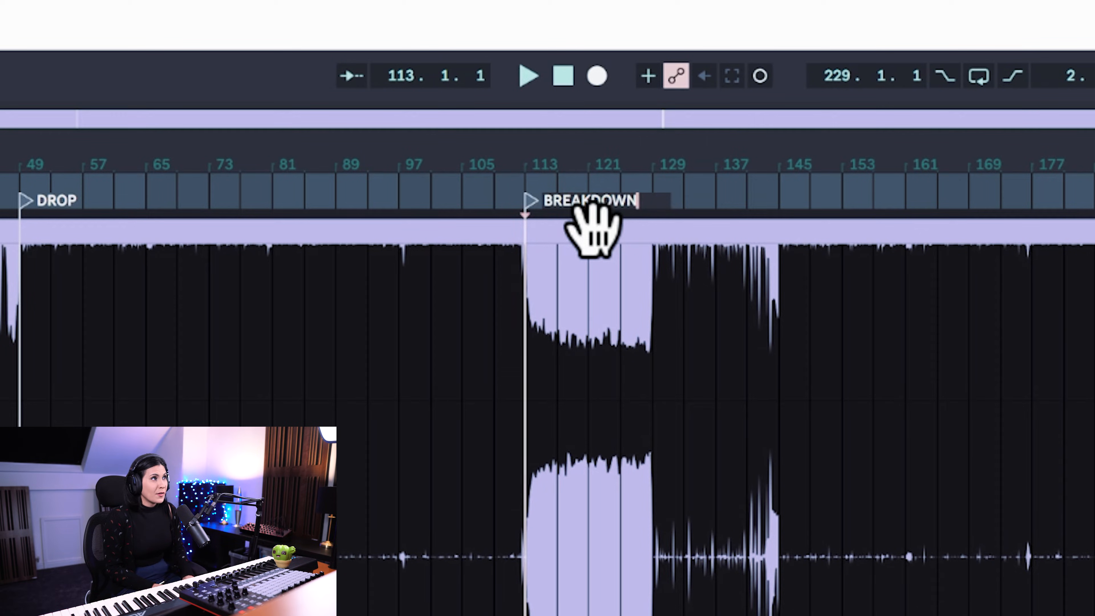
key(Return)
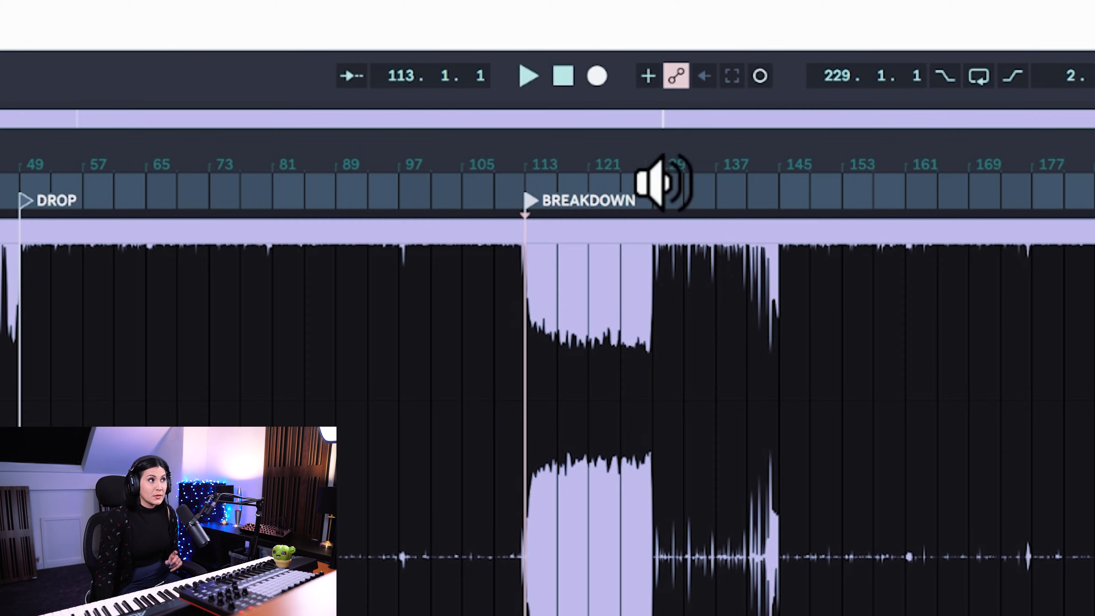
- Add a locator named BUILD UP at bar 129, at the end of the breakdown
right_click(654, 185)
click(701, 259)
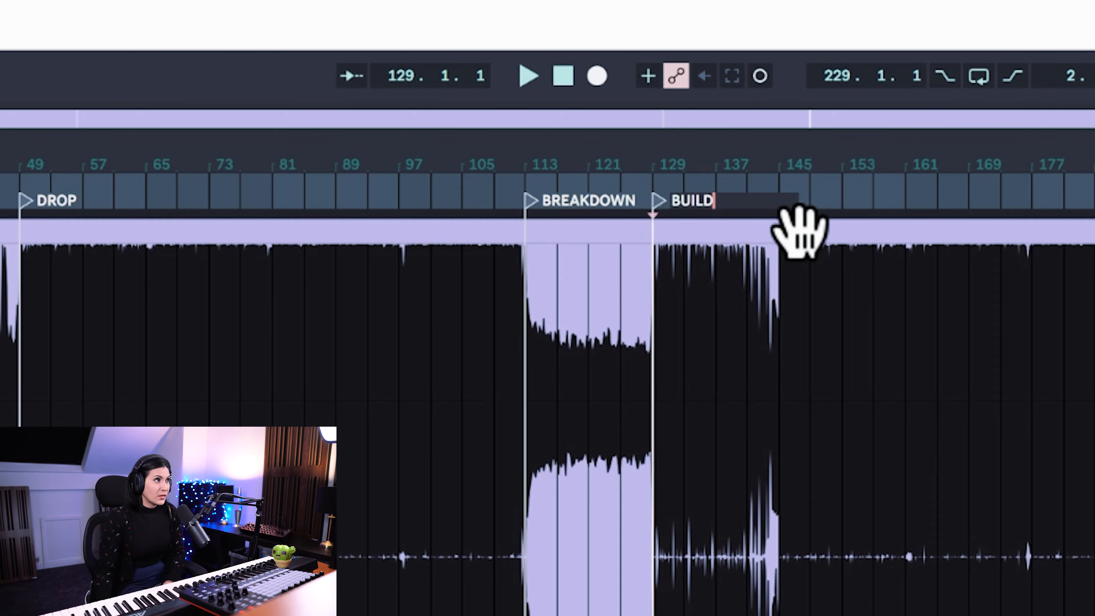
text(UP)
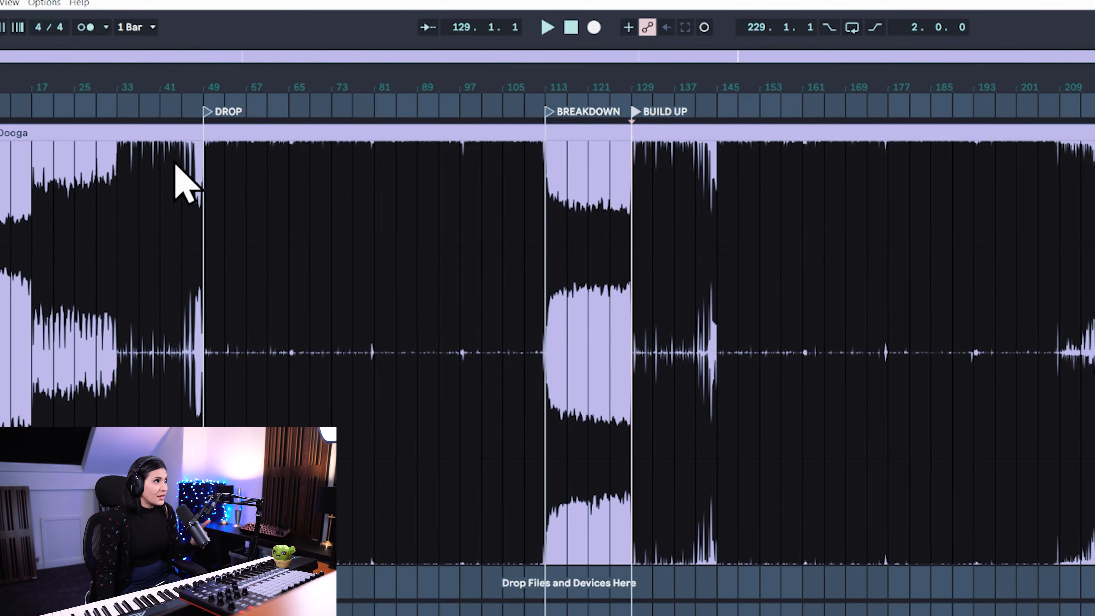
- Add a locator named BUILD UP at bar 33, ahead of the first drop
right_click(117, 101)
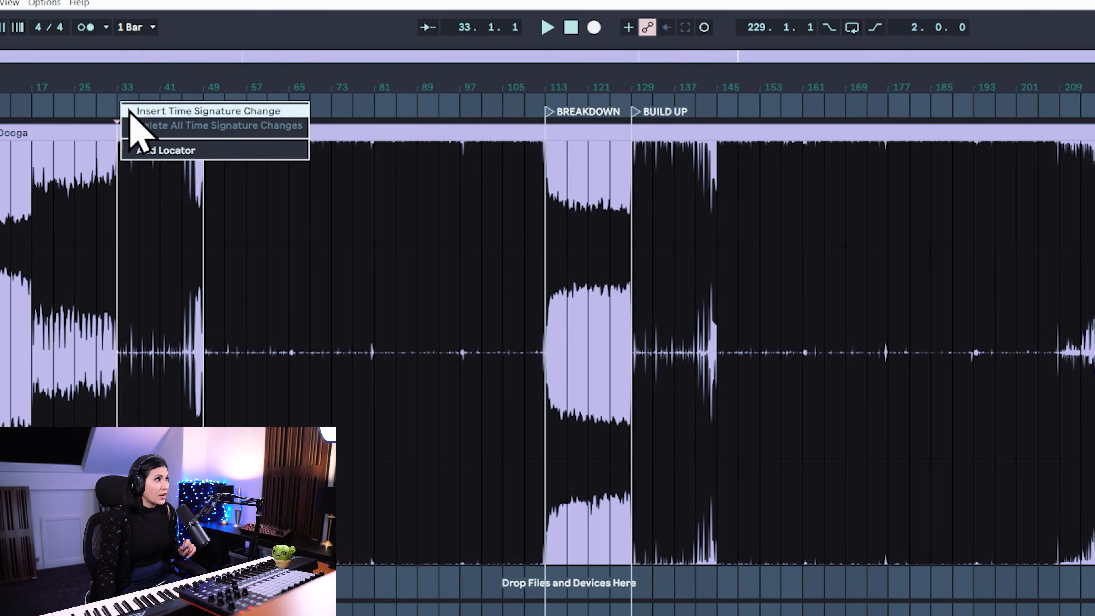
click(153, 150)
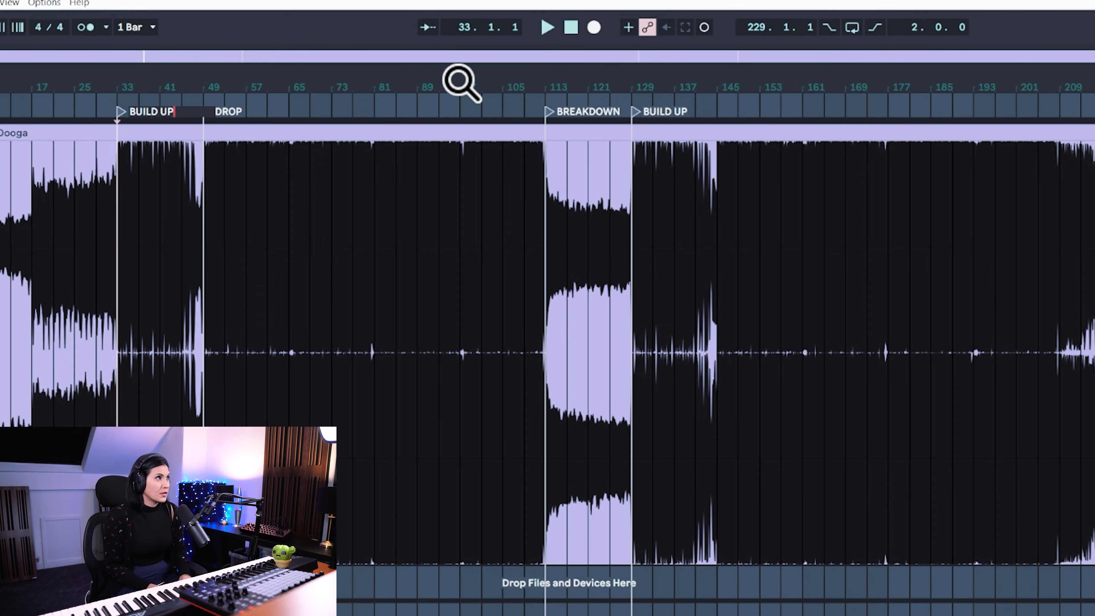
key(Return)
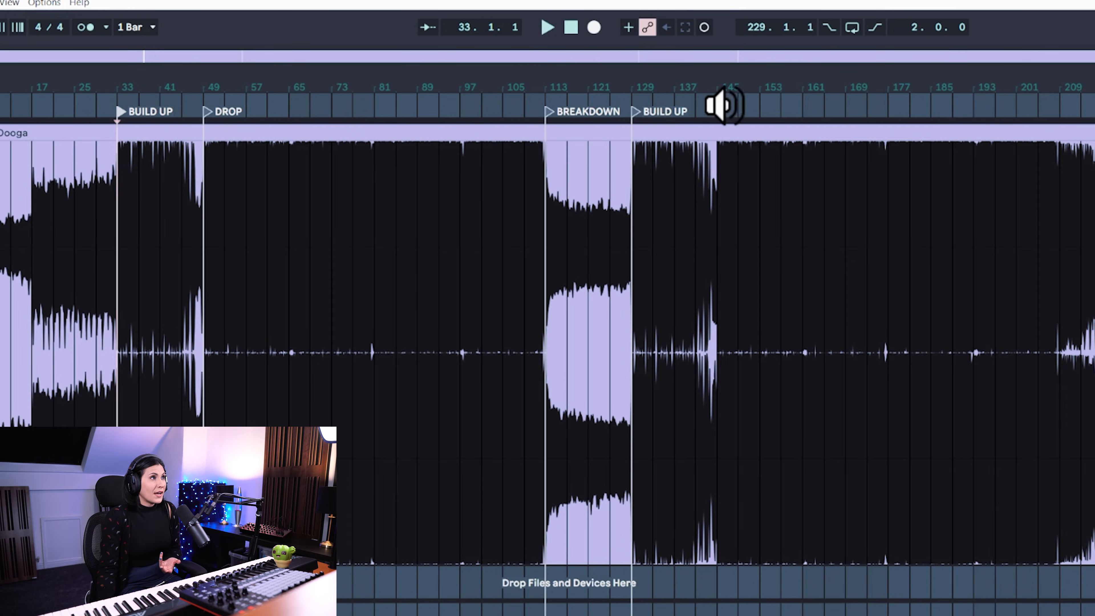
- Add a locator named 2ND DROP at bar 145, following the second build up
right_click(726, 106)
click(757, 151)
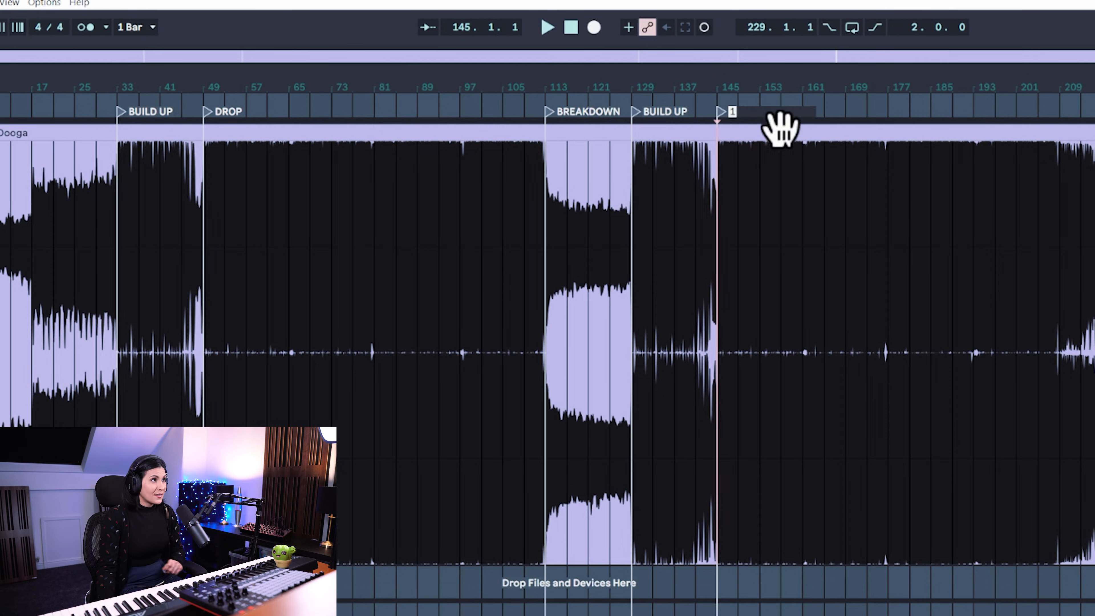
text(D DROP)
key(Return)
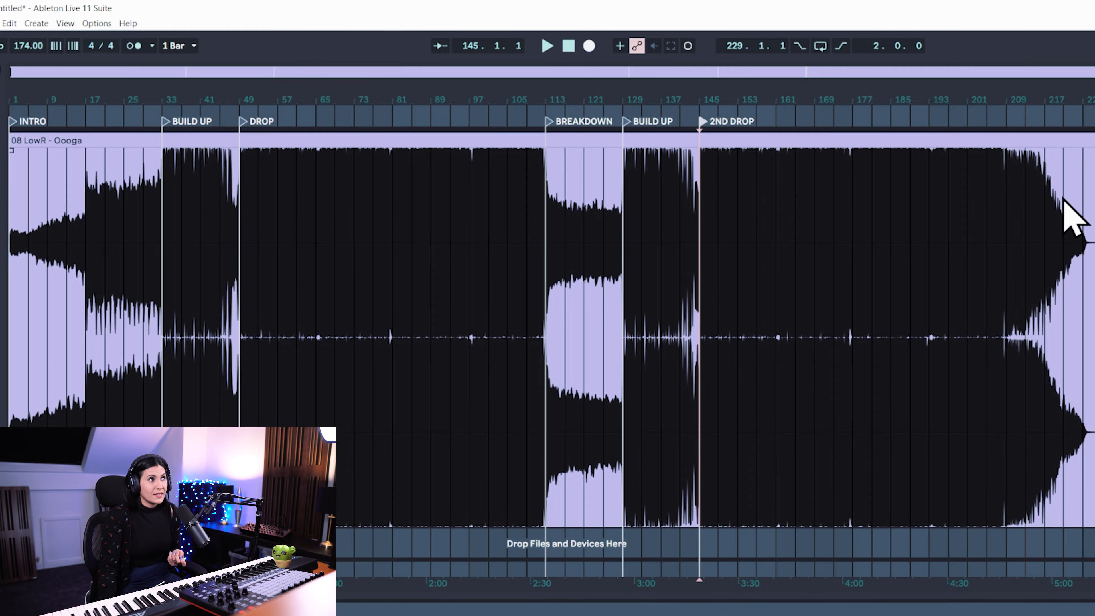
- Add a locator named END at bar 209, where the song begins to fade out
right_click(1008, 121)
click(1050, 156)
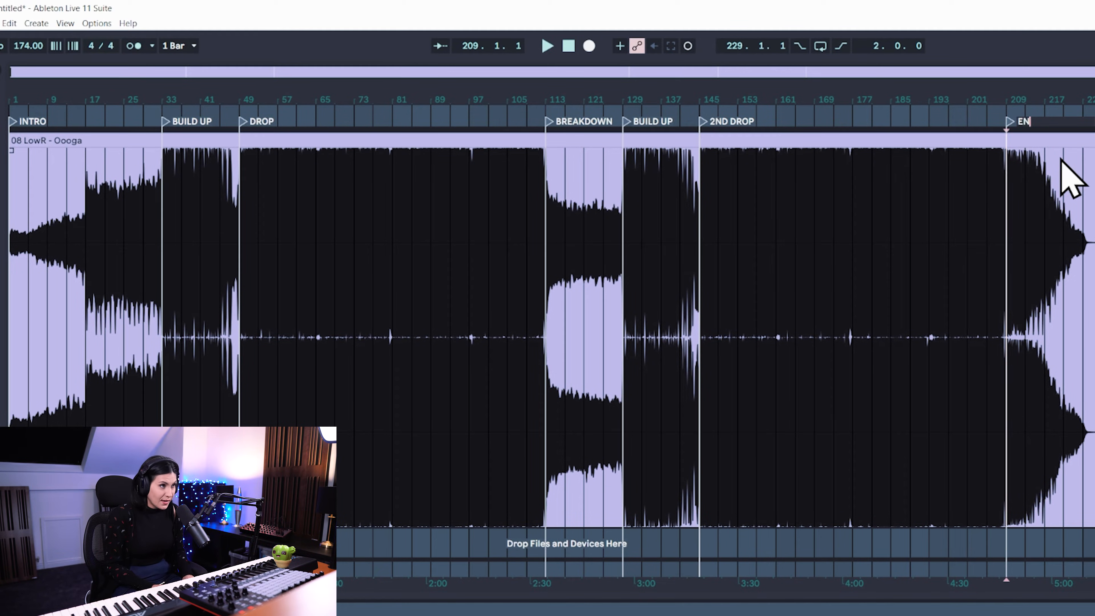
text(D)
key(Return)
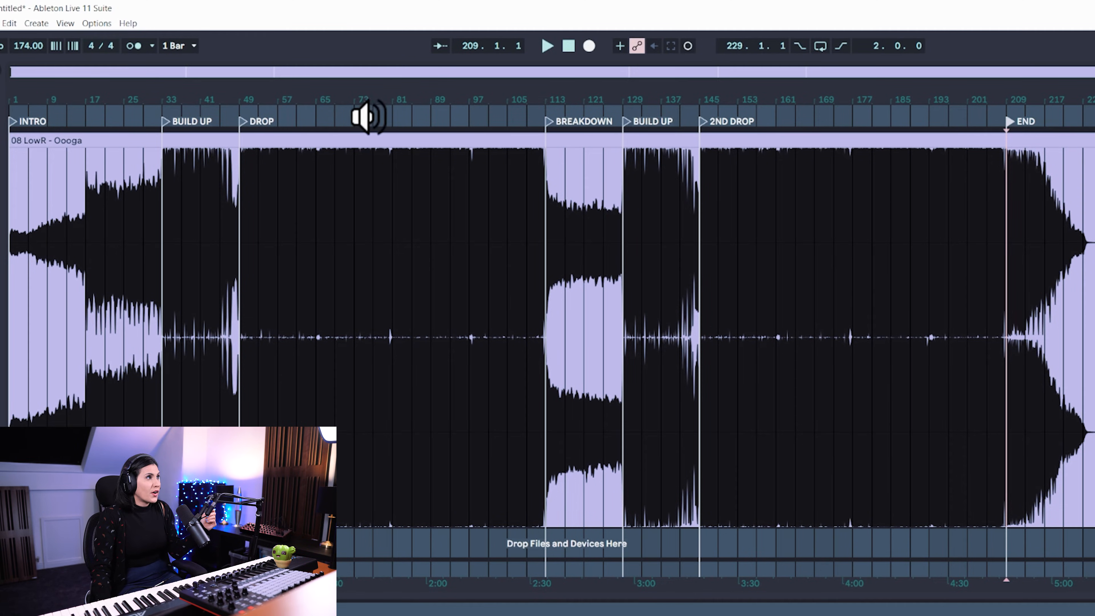
- Add a locator named 2ND SECTION at bar 81, halfway through the first drop
right_click(393, 120)
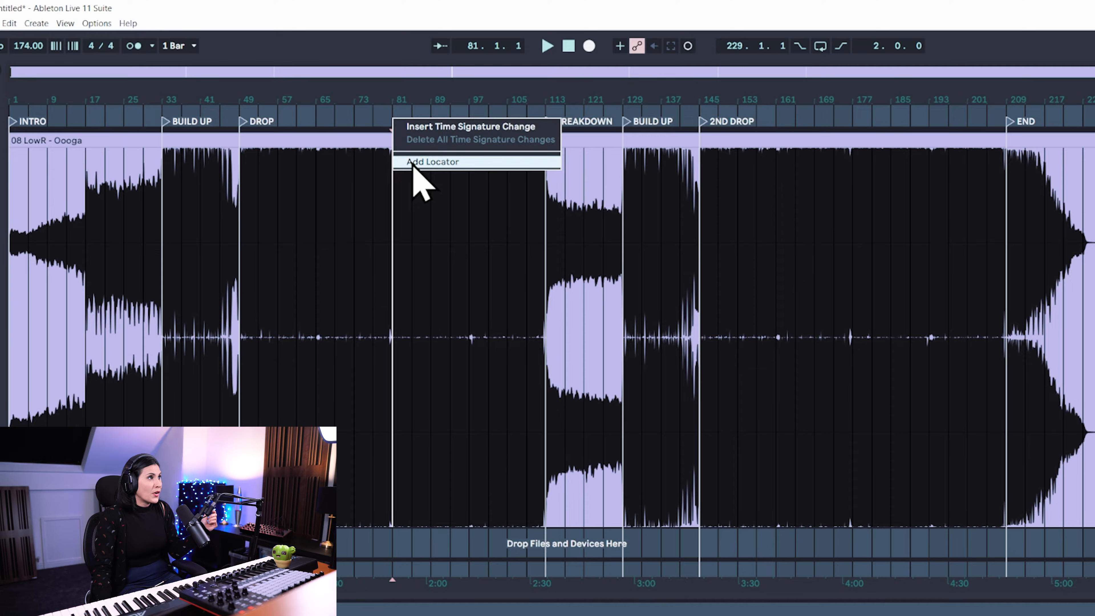
click(414, 162)
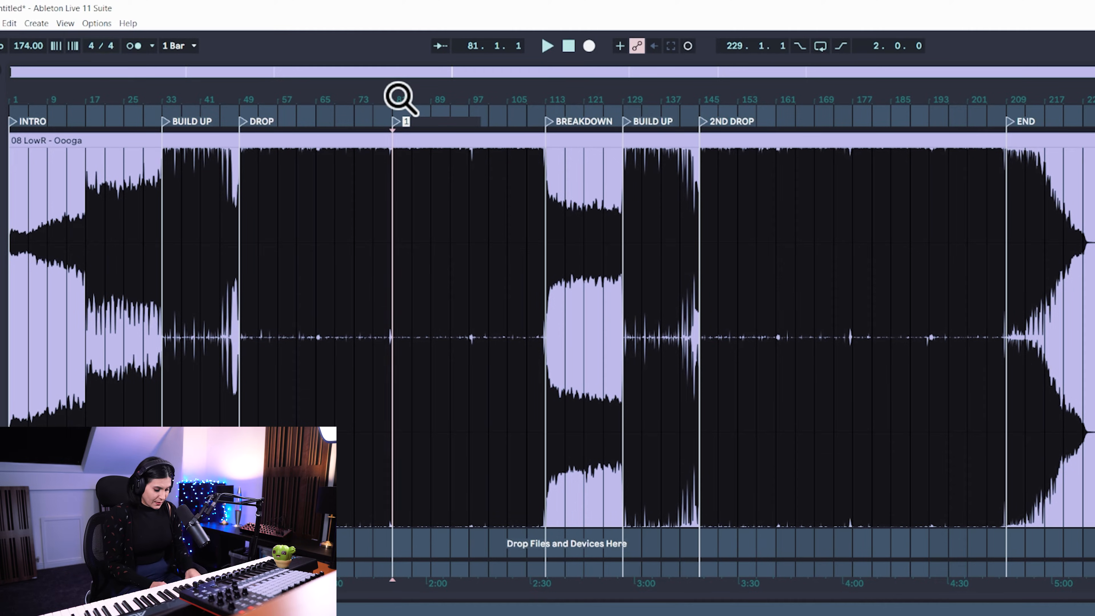
key(Return)
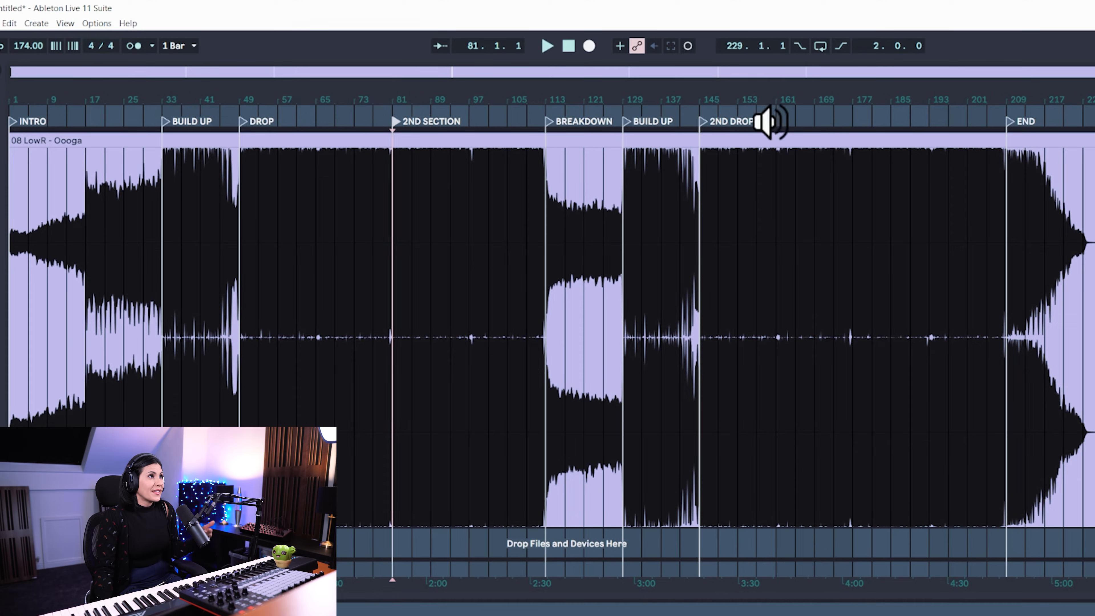
- Add a locator named 2ND SECTION at bar 177, halfway through the second drop
right_click(852, 123)
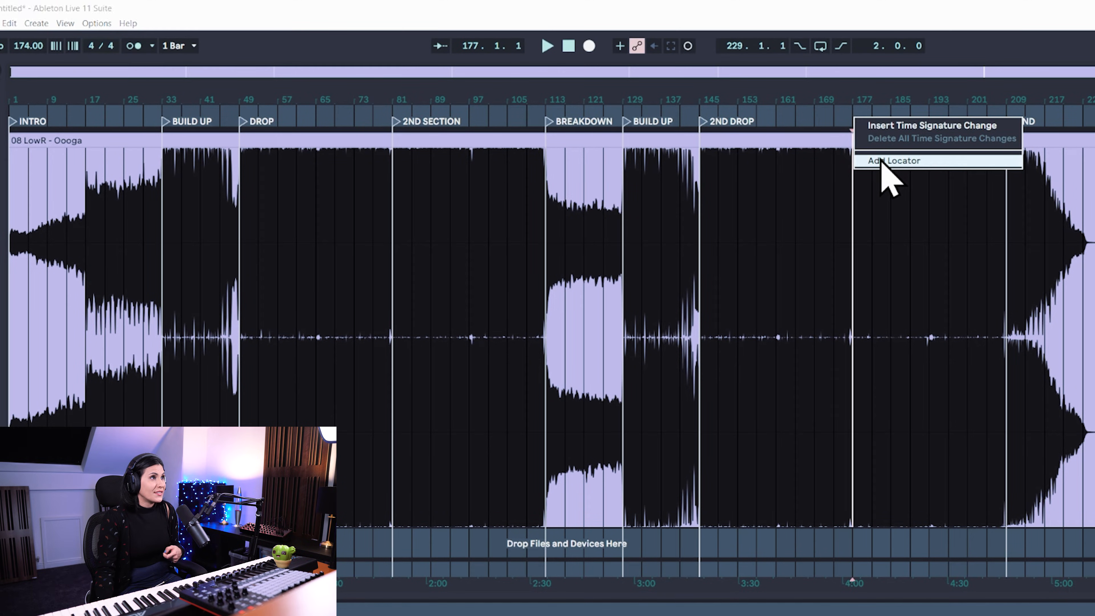
click(883, 161)
text(2ND)
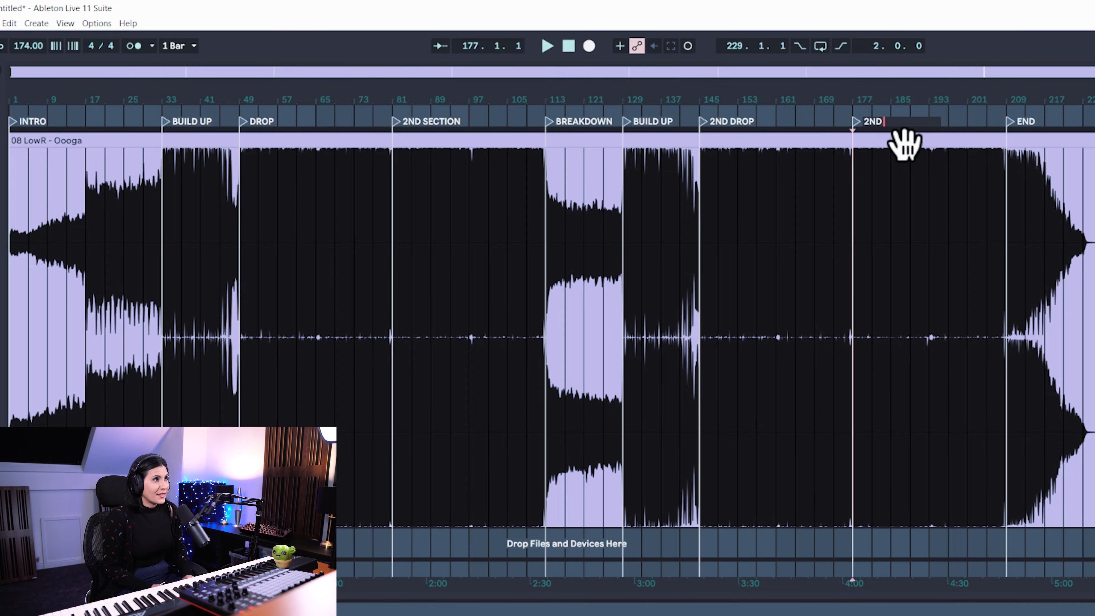
text( SECTION)
key(Return)
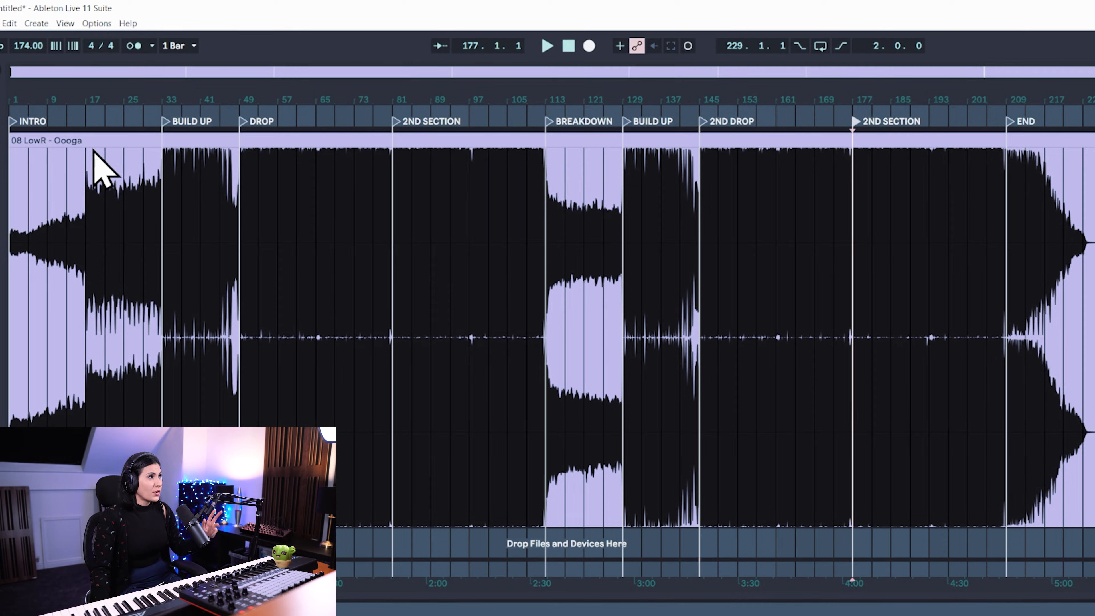
- Examine the reference song's structure by highlighting its sections between the locators, from the intro to the end
drag(161, 183, 22, 176)
drag(163, 203, 623, 237)
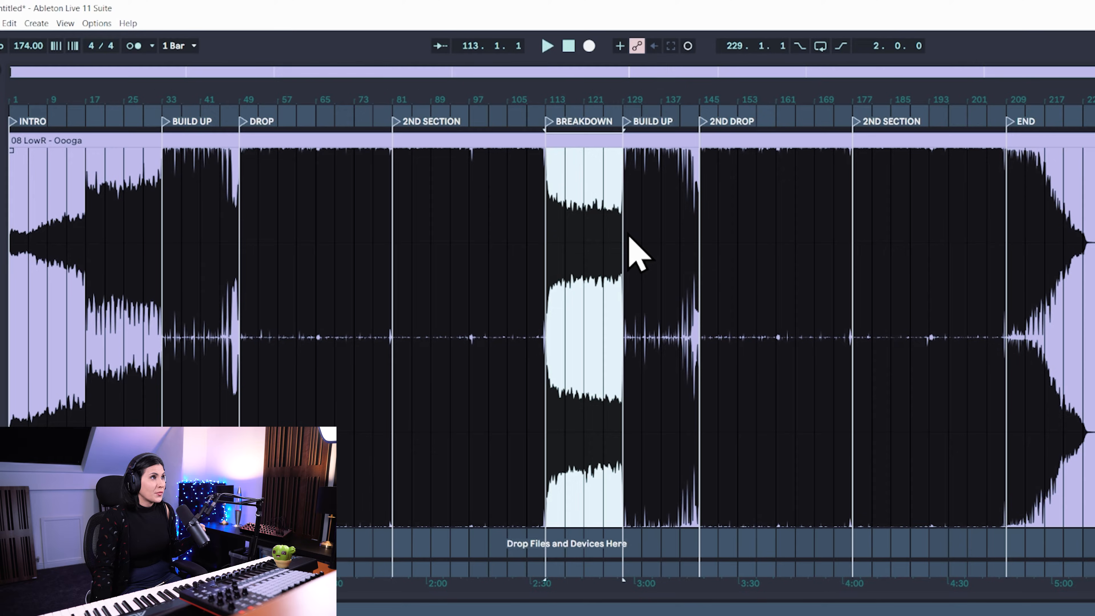
click(629, 238)
click(712, 241)
drag(854, 254, 1075, 287)
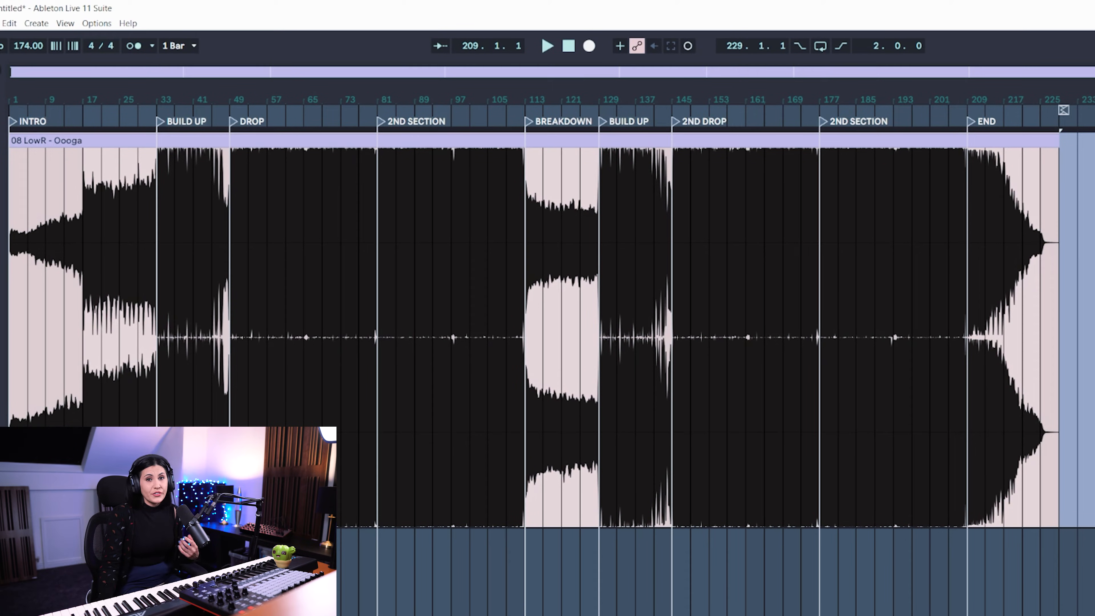
- Delete the LowR - Oooga reference clip from the arrangement
click(459, 142)
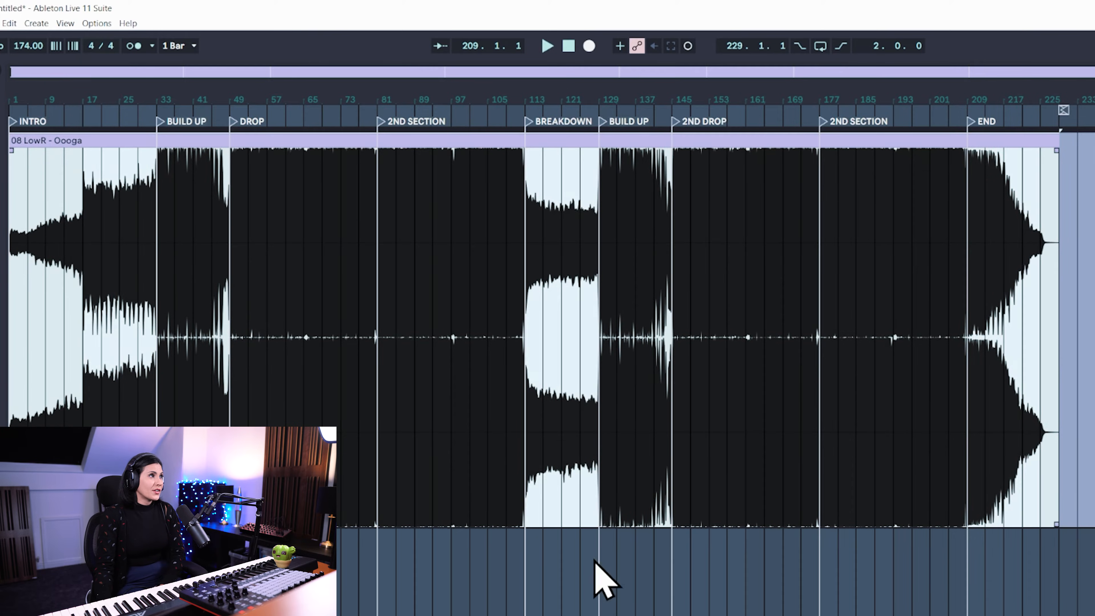
key(Delete)
click(481, 302)
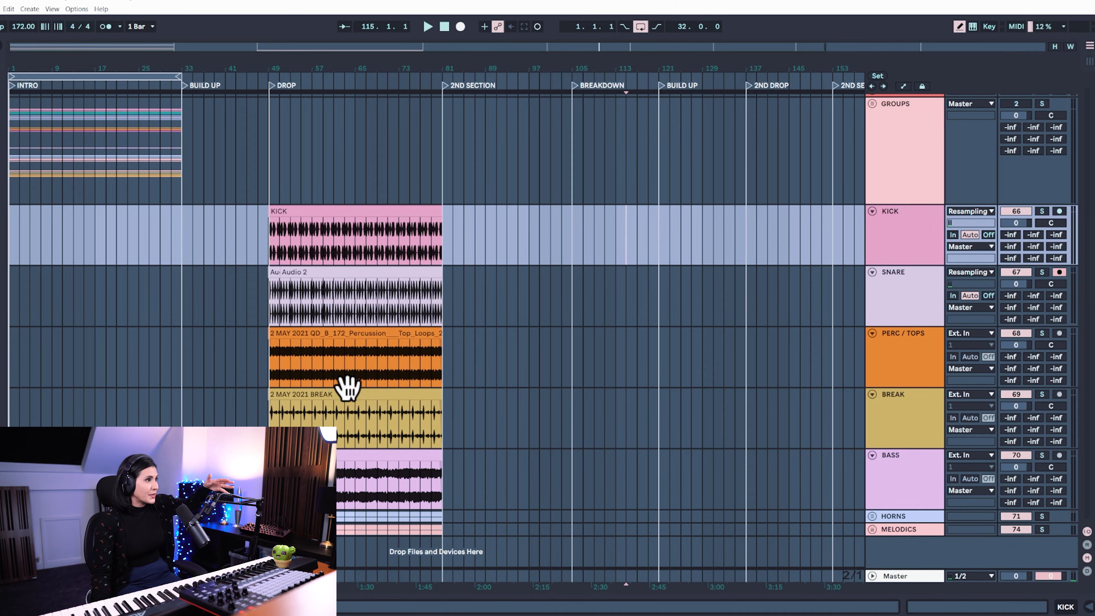
- Inspect the tracks from SNARE to MELODICS one by one, plus the empty bars before the drop and the clips in the drop section
click(896, 304)
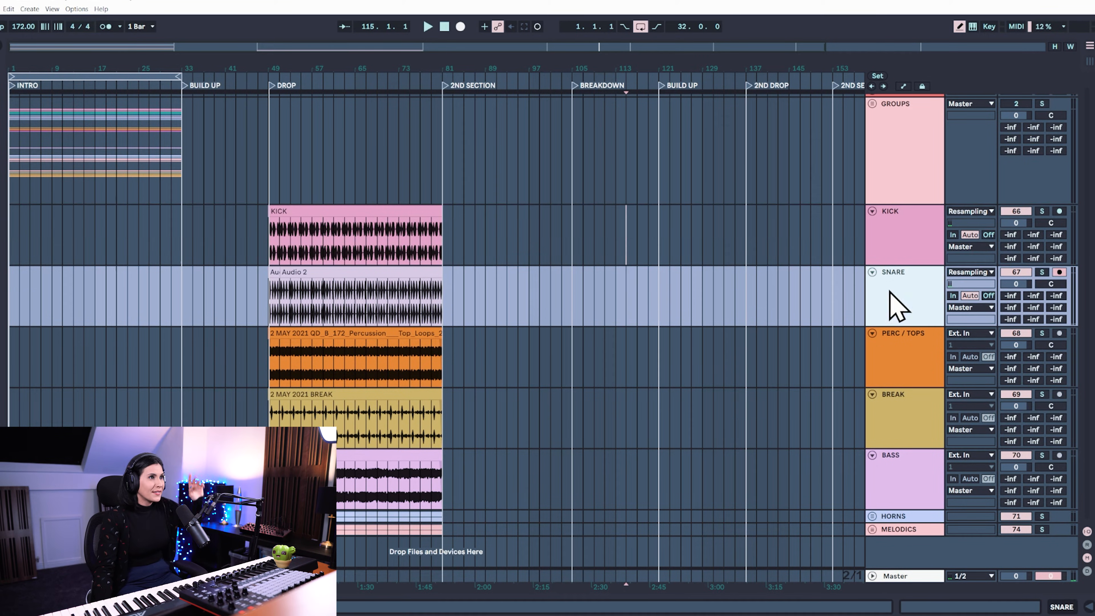
click(891, 349)
click(891, 416)
click(890, 479)
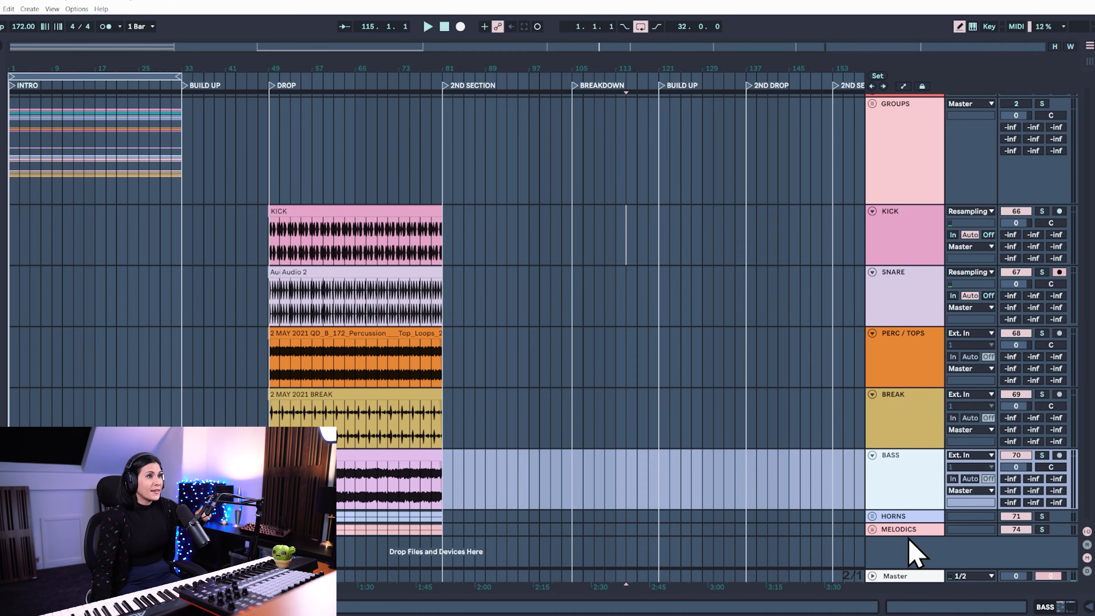
click(913, 516)
click(916, 534)
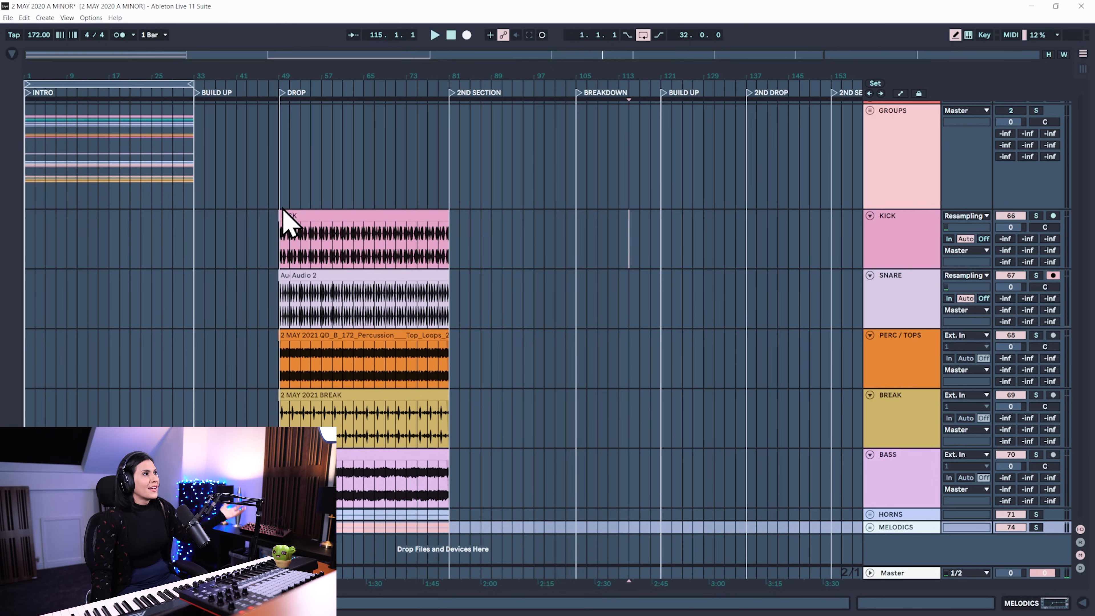
drag(277, 234, 8, 414)
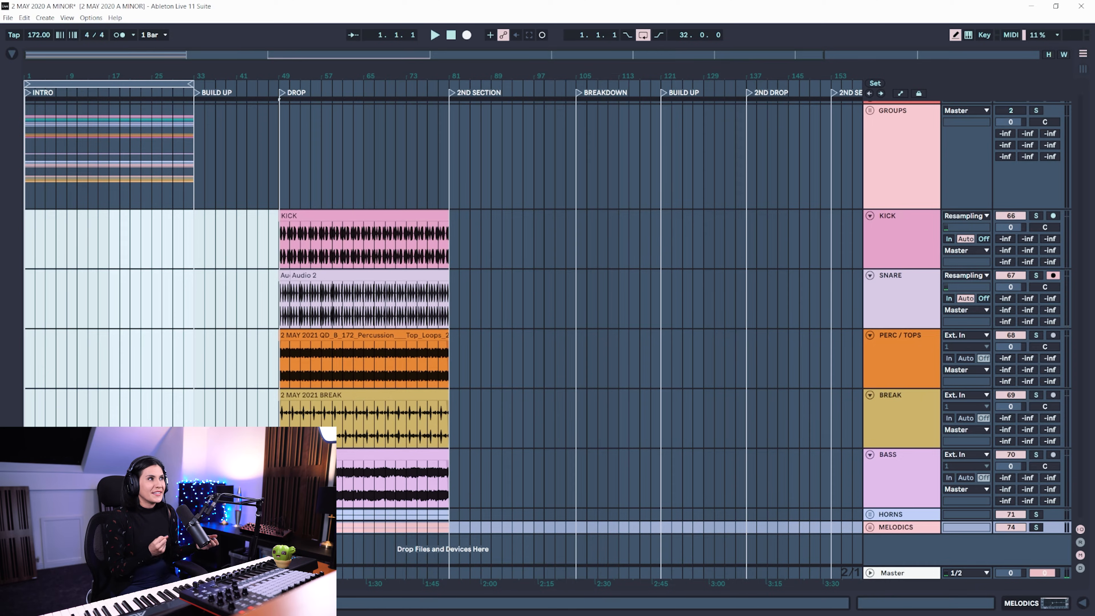
drag(279, 298, 452, 512)
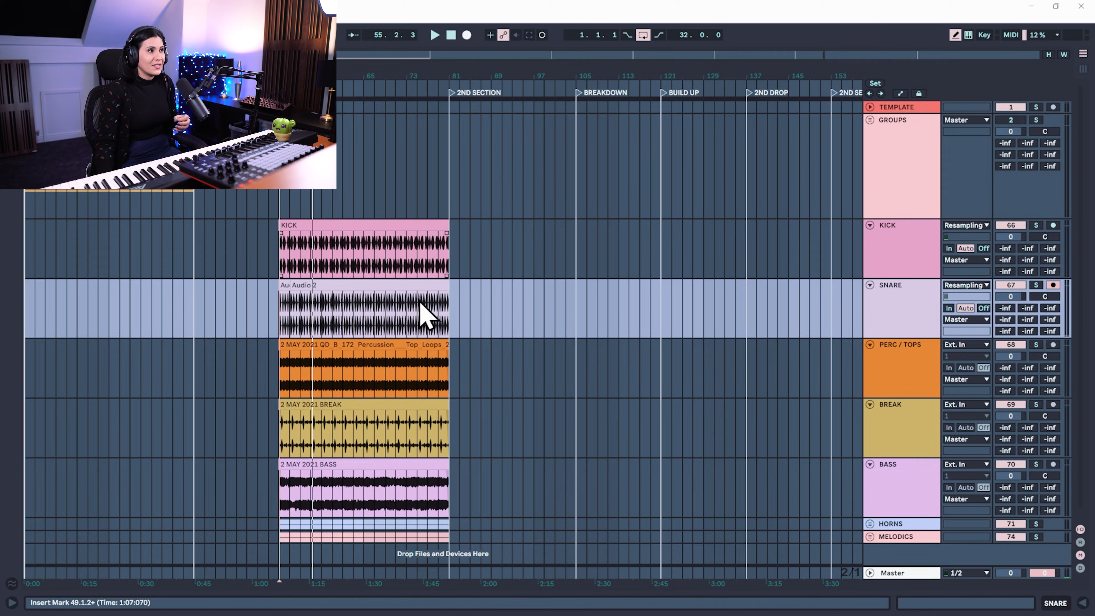
- Unfold the MELODICS group, copy the 2 MAY 2021 MELODY clip from the drop to bar 1, and play the intro
click(870, 536)
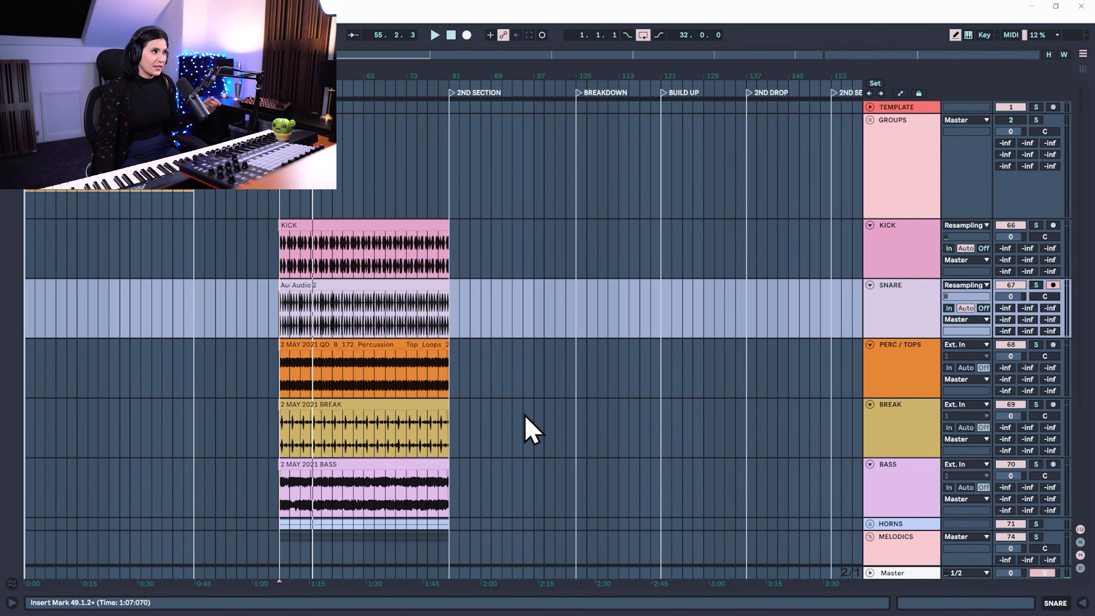
scroll(526, 428, down, 4)
click(431, 481)
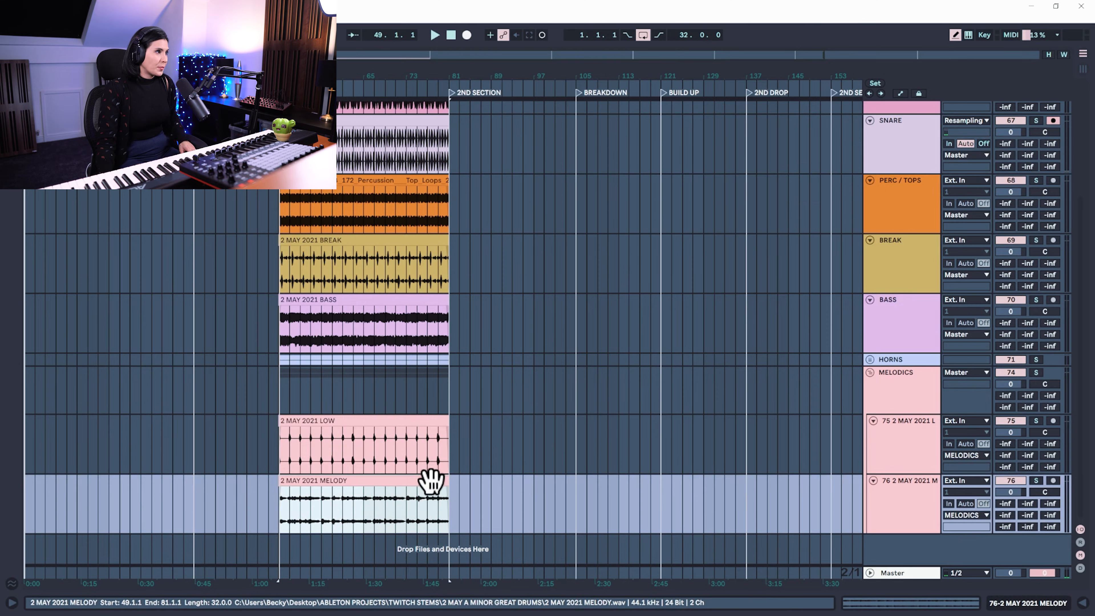
drag(416, 481, 220, 507)
key(space)
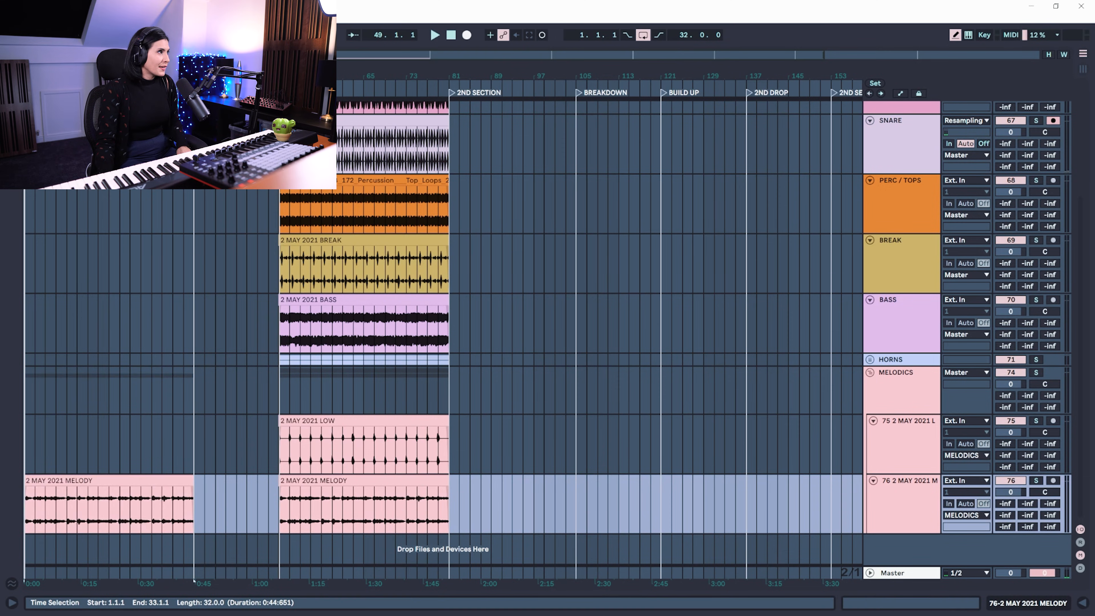
- Copy the 2 MAY 2021 LOW clip from the drop to bar 9, overlapping the start of the build-up
click(304, 449)
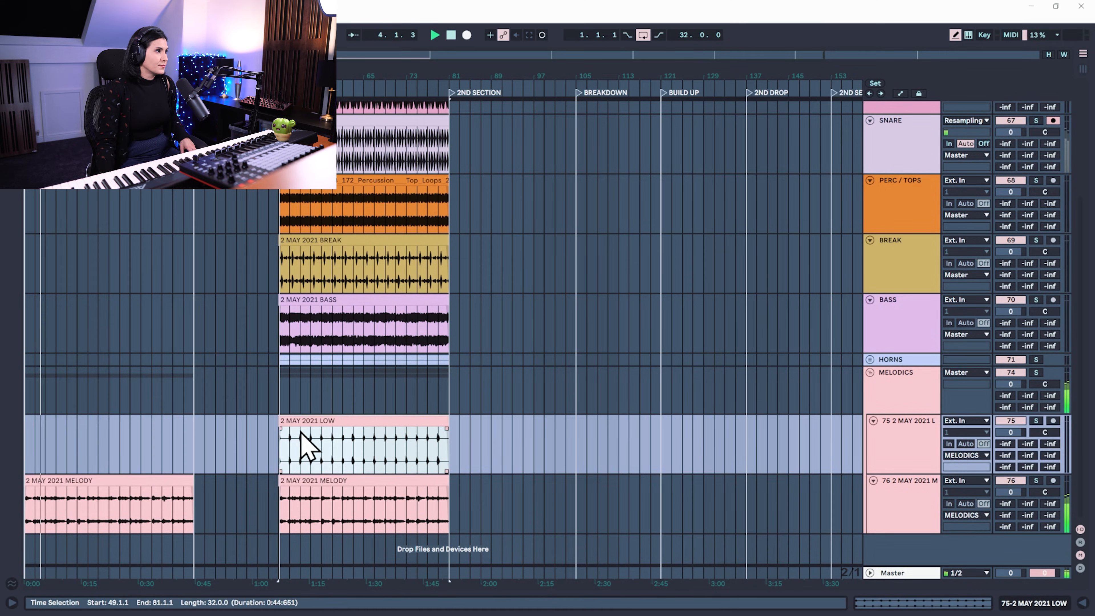
drag(317, 421, 120, 440)
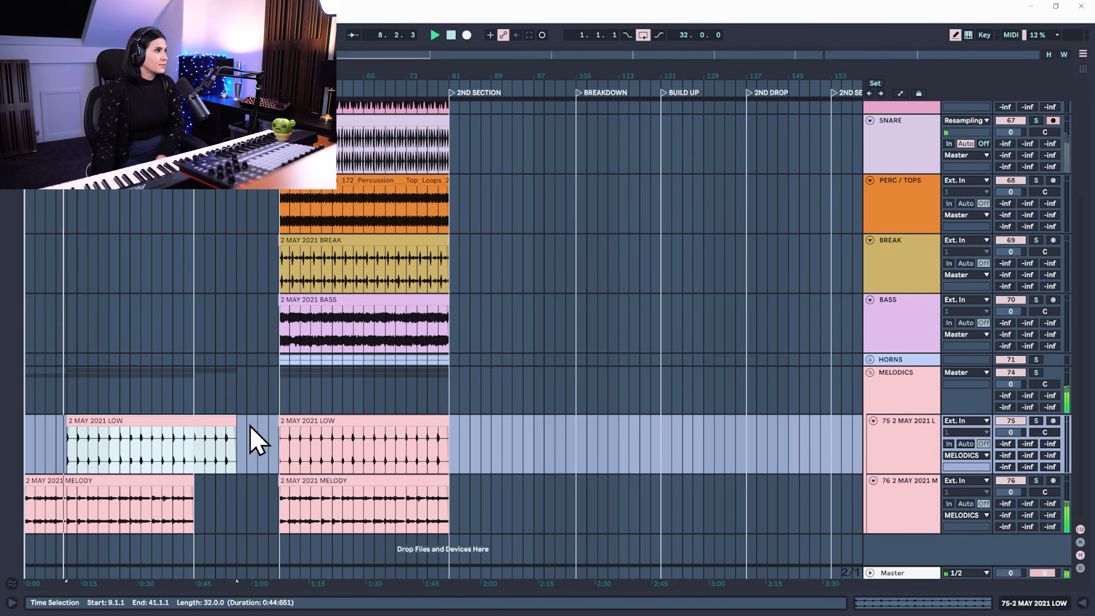
drag(246, 441, 203, 457)
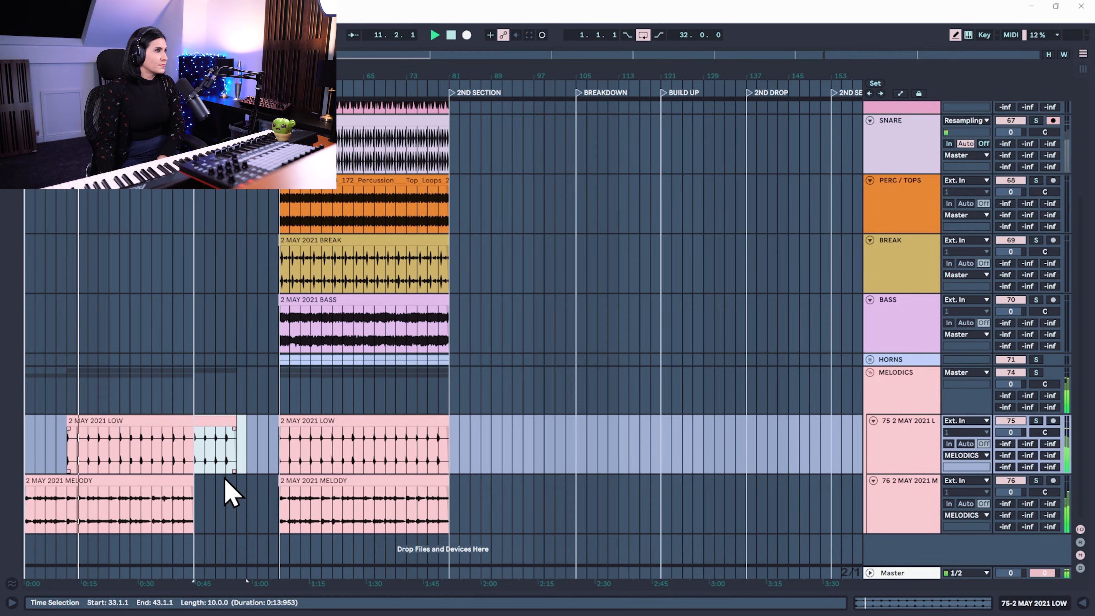
click(240, 508)
- Copy the HORN SOLO and HORN clips from the drop to bar 17 on the HORN 1 and HORN 2 tracks
scroll(241, 507, up, 2)
scroll(261, 500, down, 2)
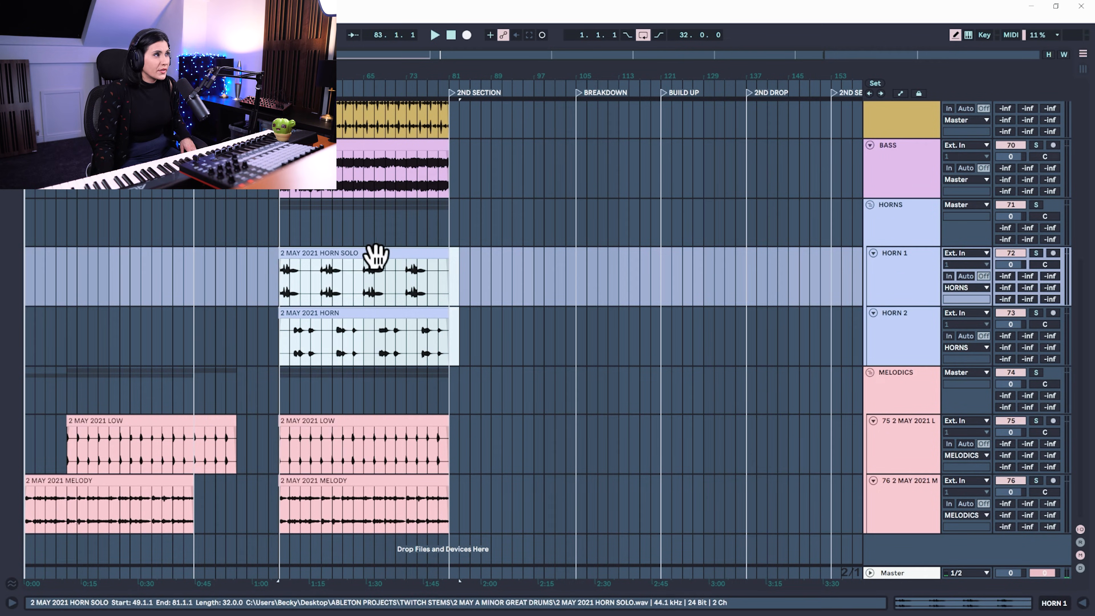
drag(375, 254, 214, 273)
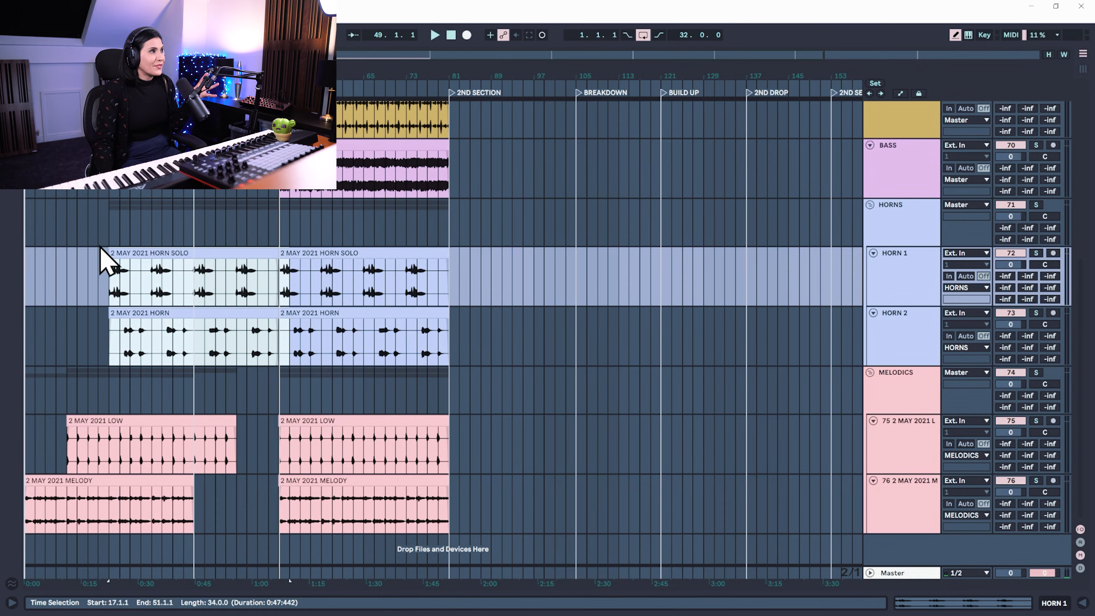
click(91, 333)
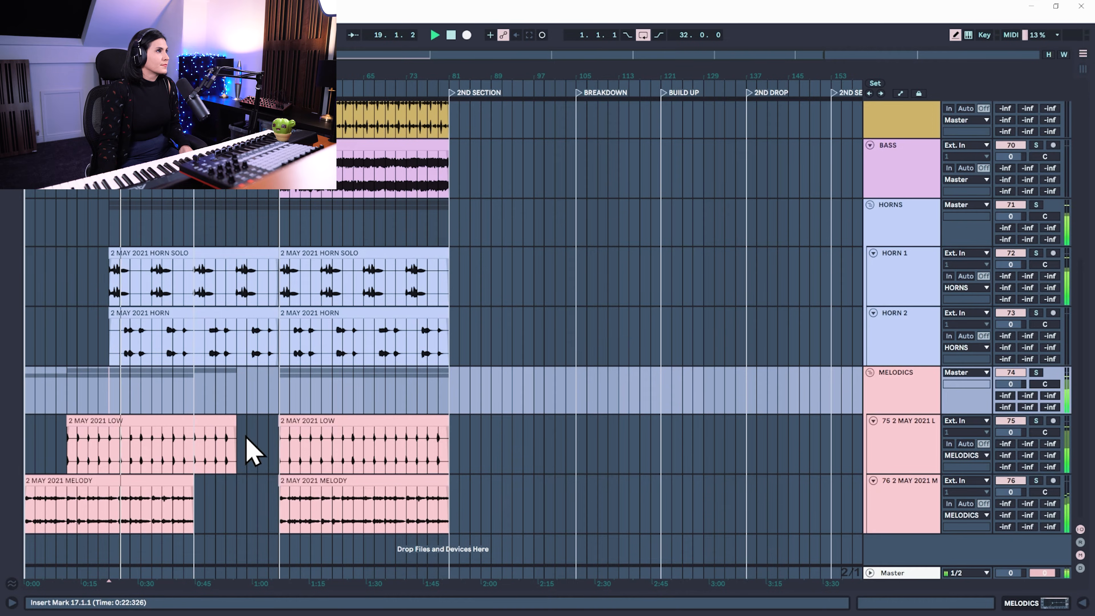
- Lower the HORN 2 track volume to -6.2 dB during playback
scroll(252, 451, up, 2)
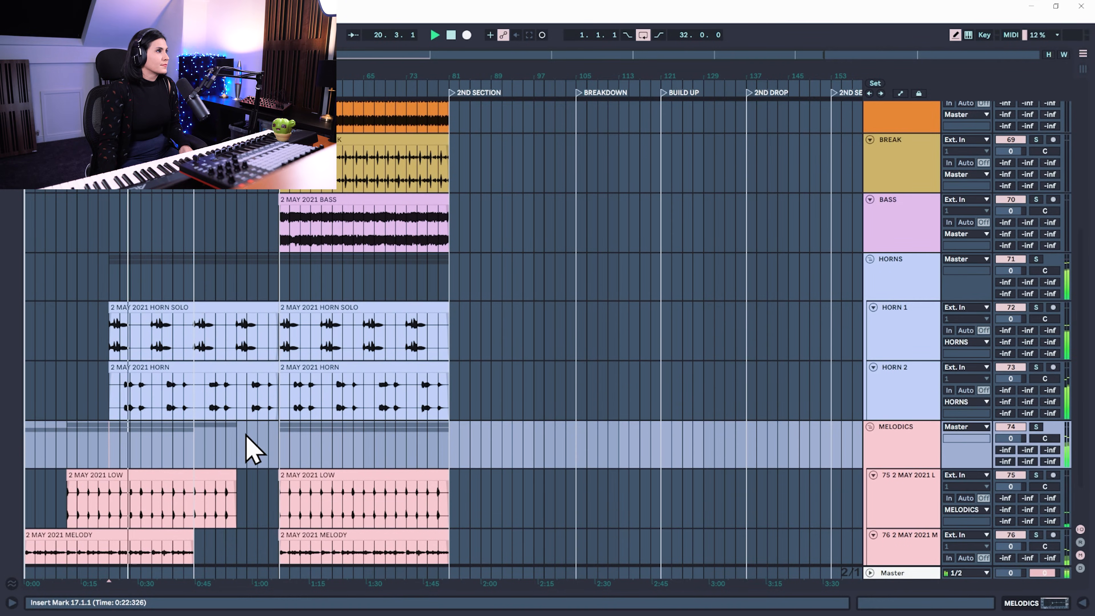
drag(1005, 380, 1006, 393)
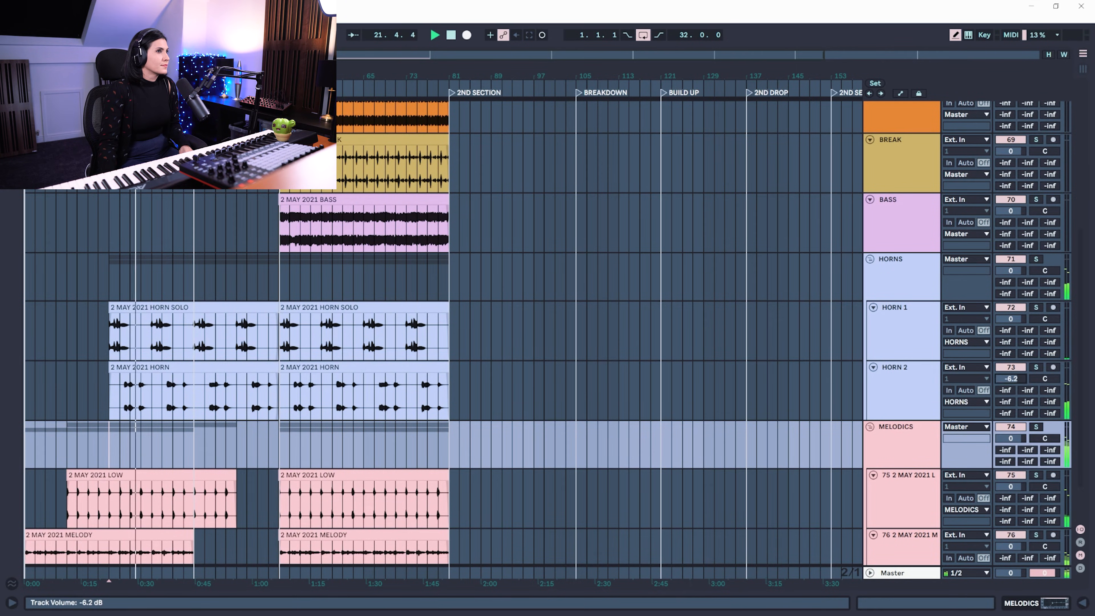
scroll(307, 385, up, 3)
scroll(307, 385, down, 3)
scroll(308, 386, down, 2)
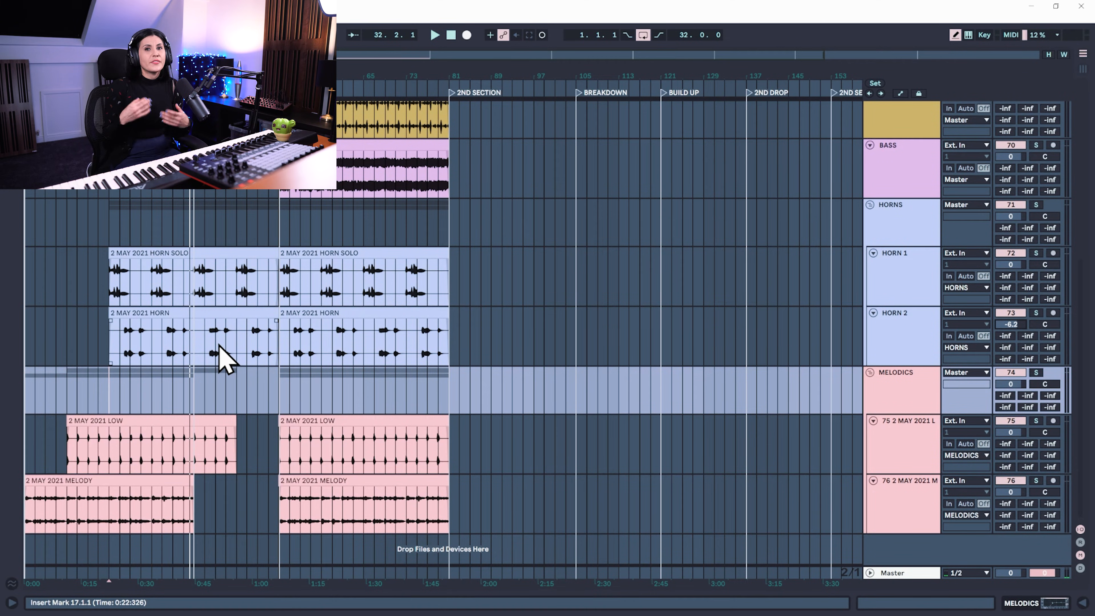
- Copy the first 16 bars of the PERC / TOPS and BREAK drop clips to bars 17 to 33 and play them back
scroll(222, 351, up, 7)
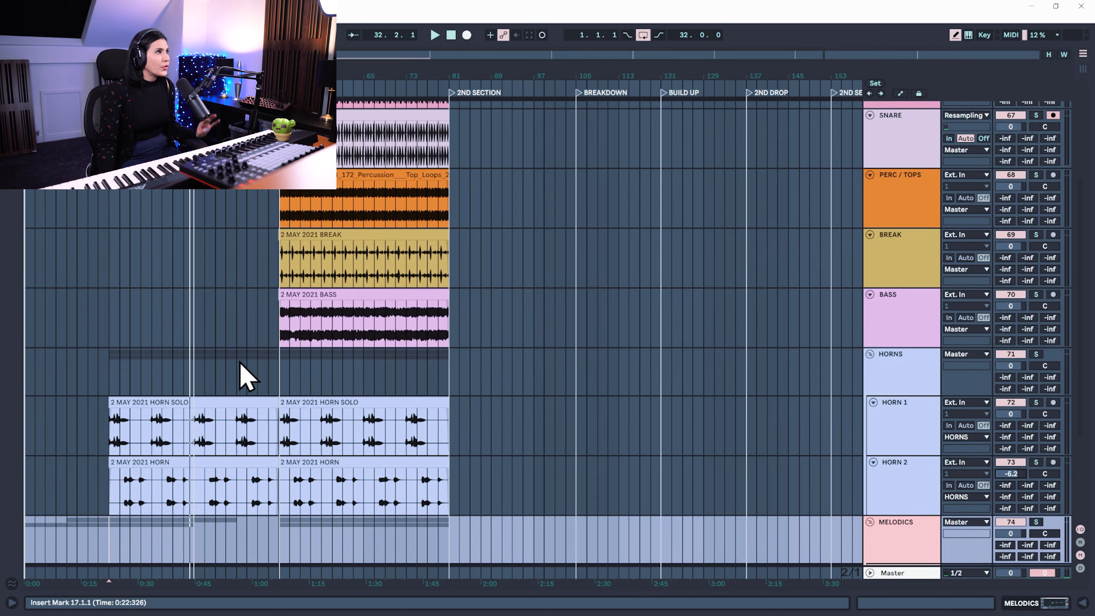
click(338, 276)
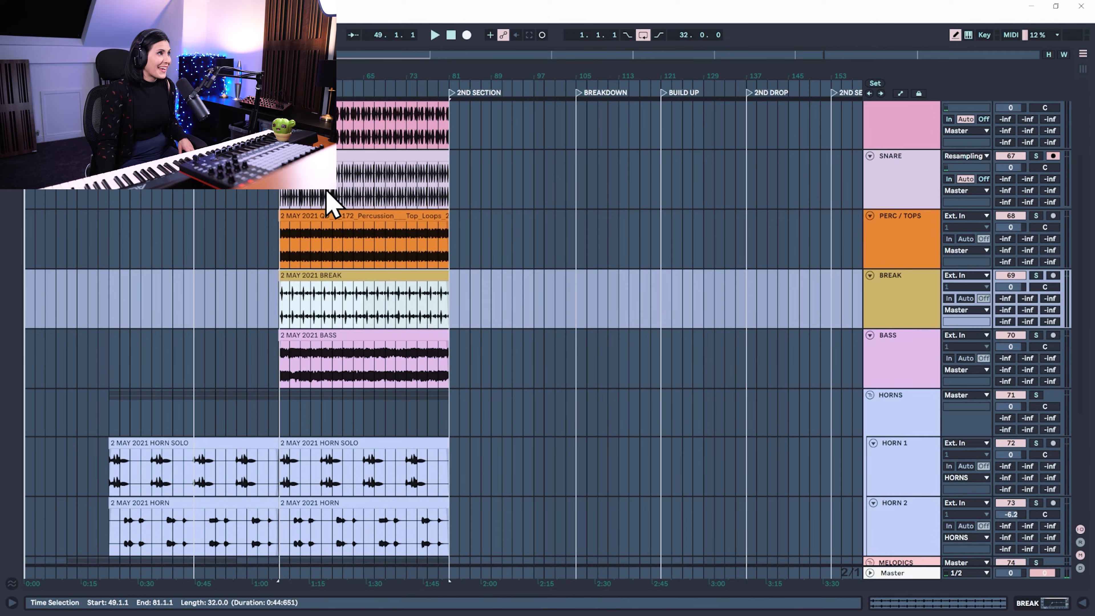
scroll(345, 212, up, 2)
drag(269, 281, 365, 348)
drag(350, 269, 193, 270)
click(208, 286)
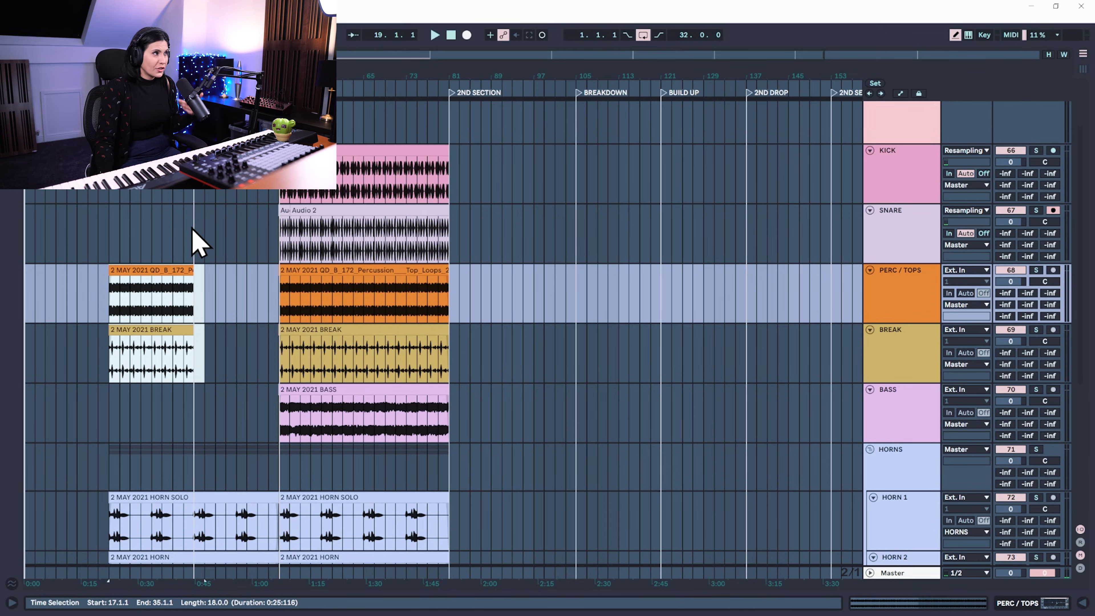
key(space)
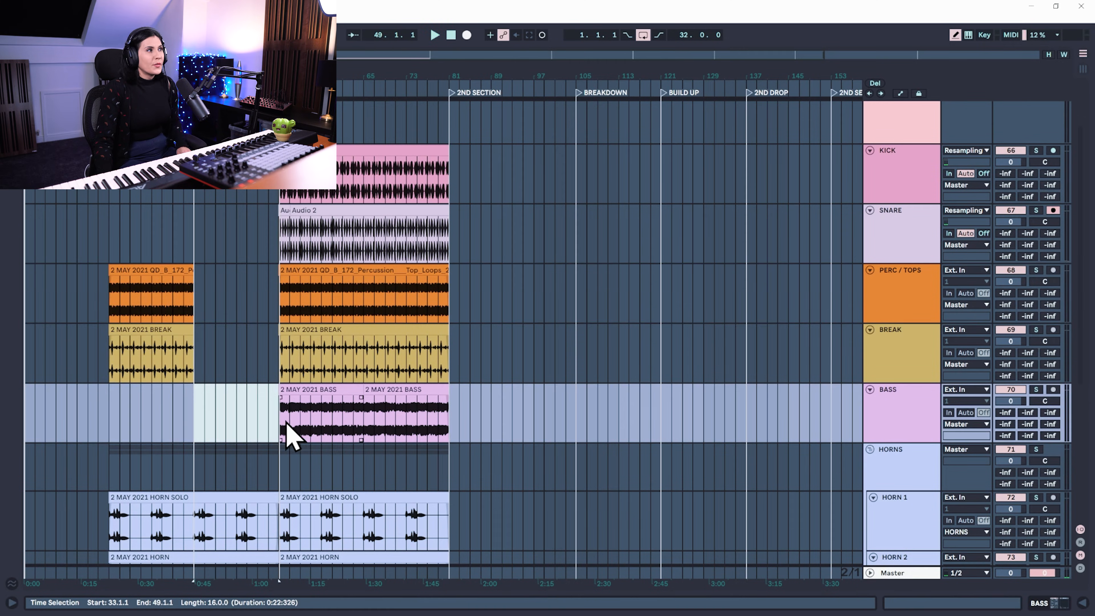
- Copy the first 16 bars of the drop's BASS clip into the build-up, bars 33 to 49, and play it back
drag(283, 423, 363, 428)
drag(349, 386, 261, 389)
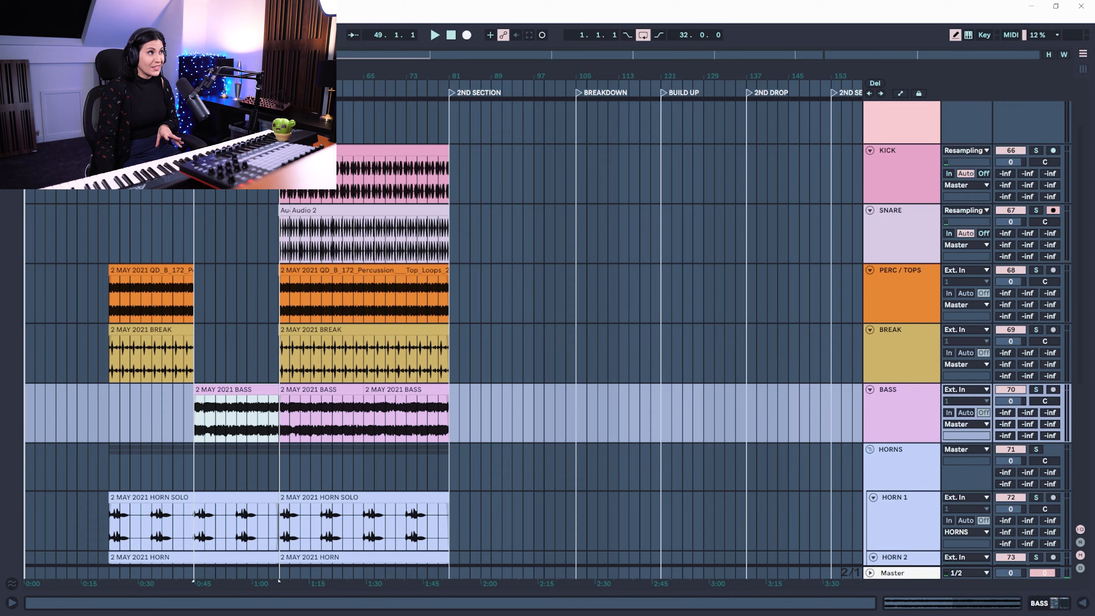
key(space)
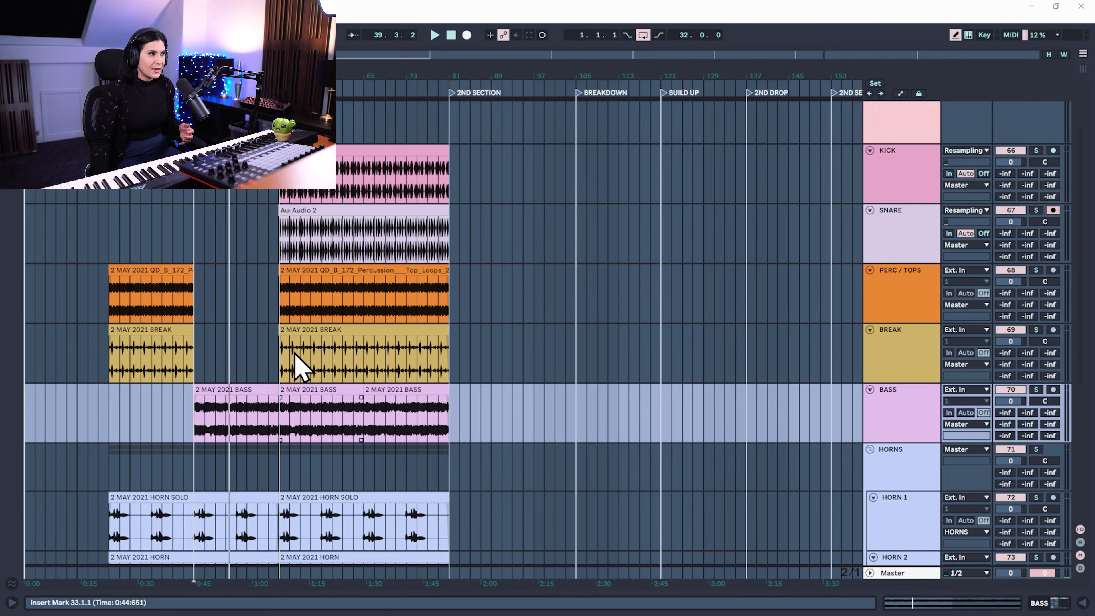
- Show the BASS track's devices and set its Auto Filter to high-pass with a frequency of 67.7 Hz
scroll(260, 308, down, 2)
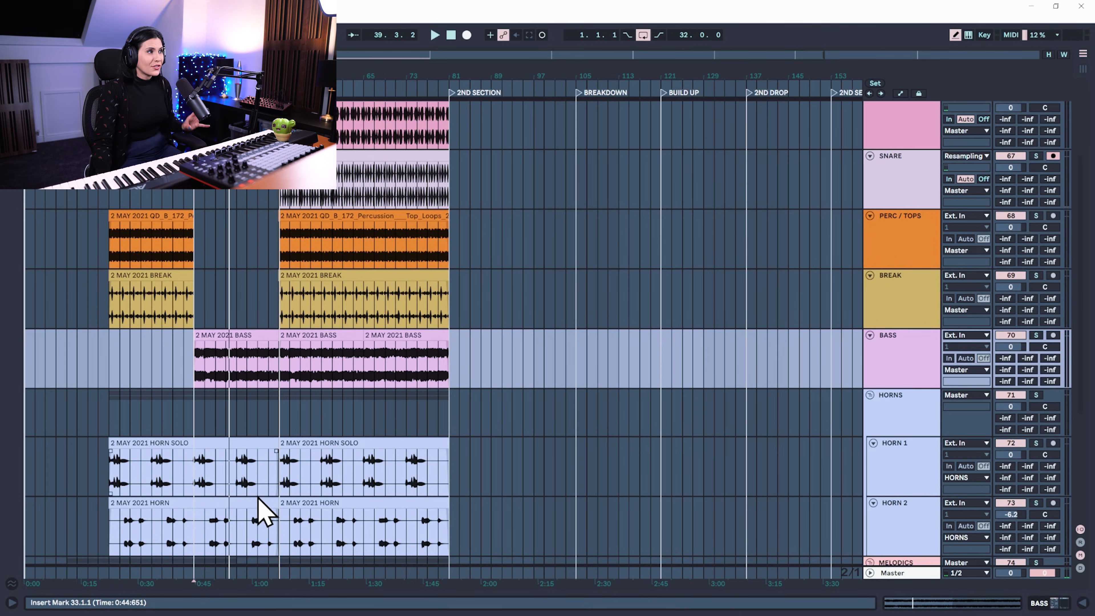
scroll(258, 500, down, 4)
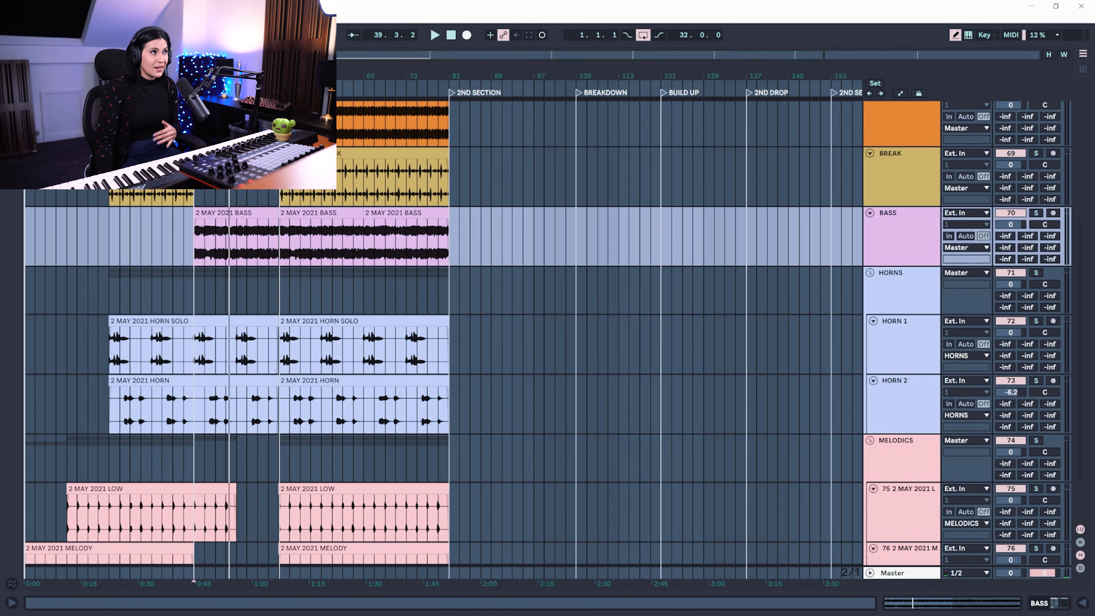
scroll(543, 332, up, 3)
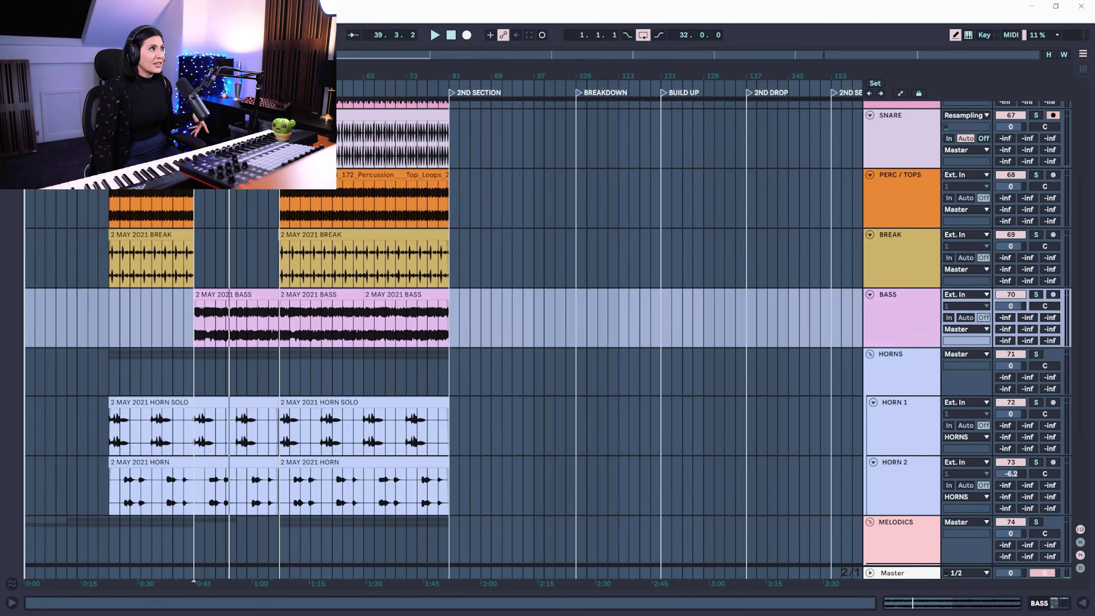
key(ctrl+alt+b)
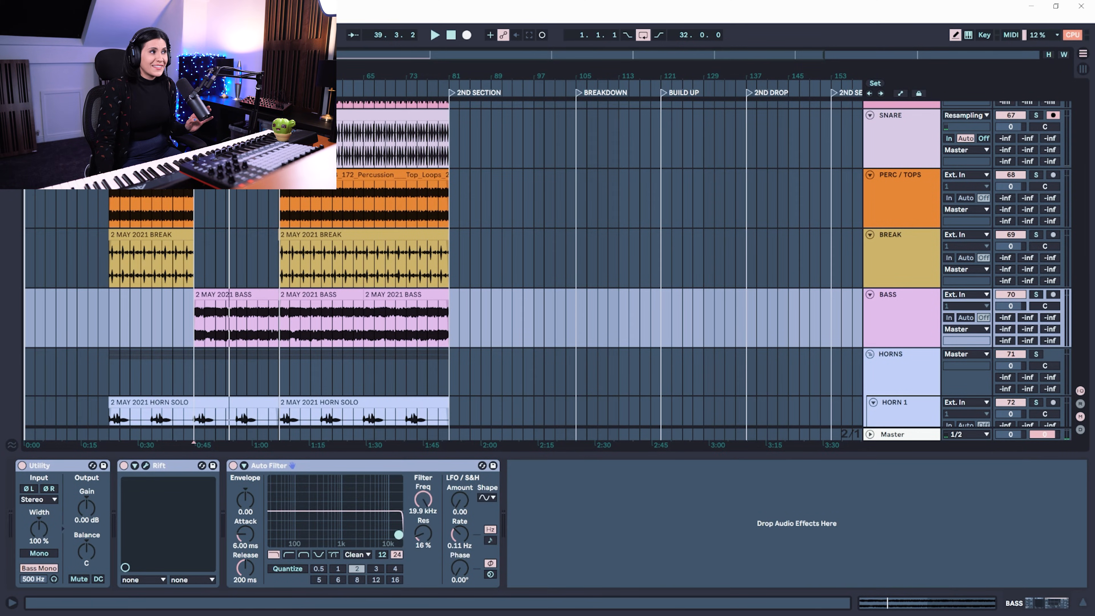
click(289, 555)
drag(345, 533, 296, 534)
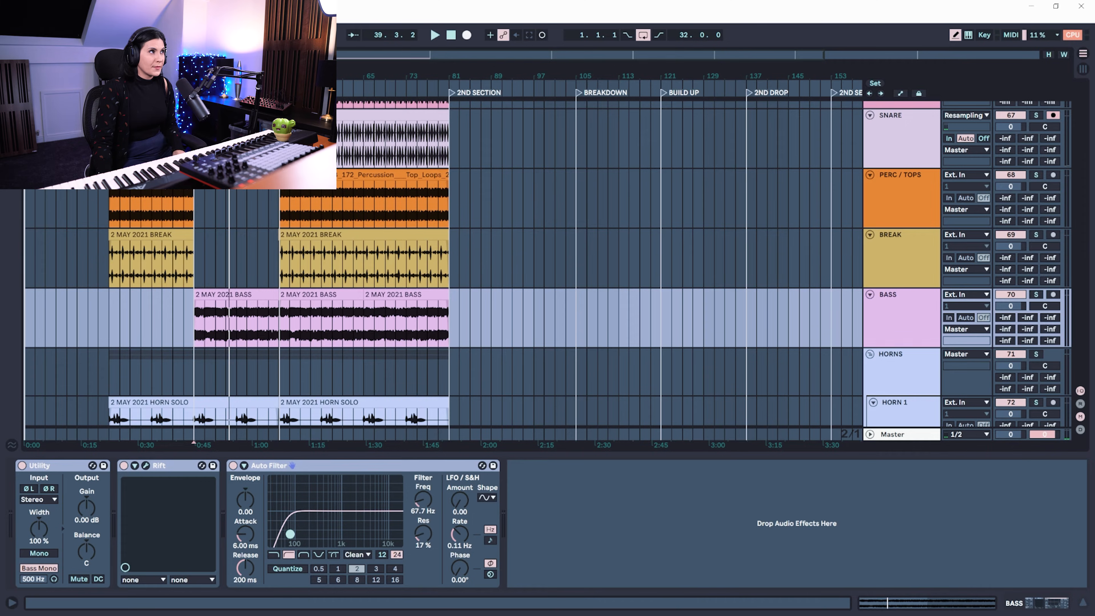
- Record the BASS Auto Filter frequency sweeping from 67.7 Hz up to 14.5 kHz through the build-up, and switch the filter off at the drop
key(space)
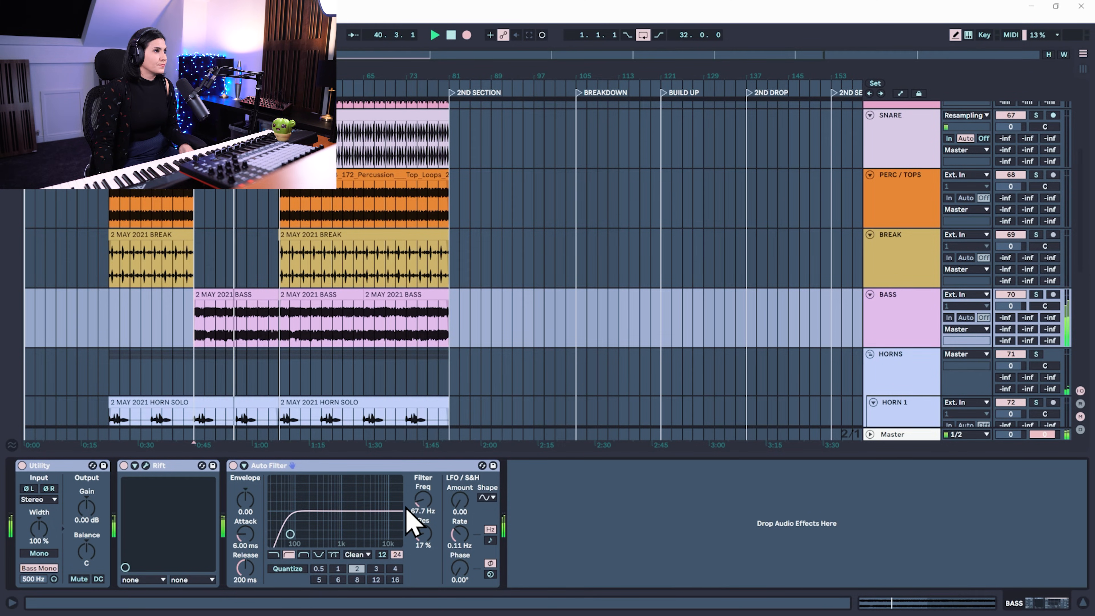
drag(427, 515, 427, 496)
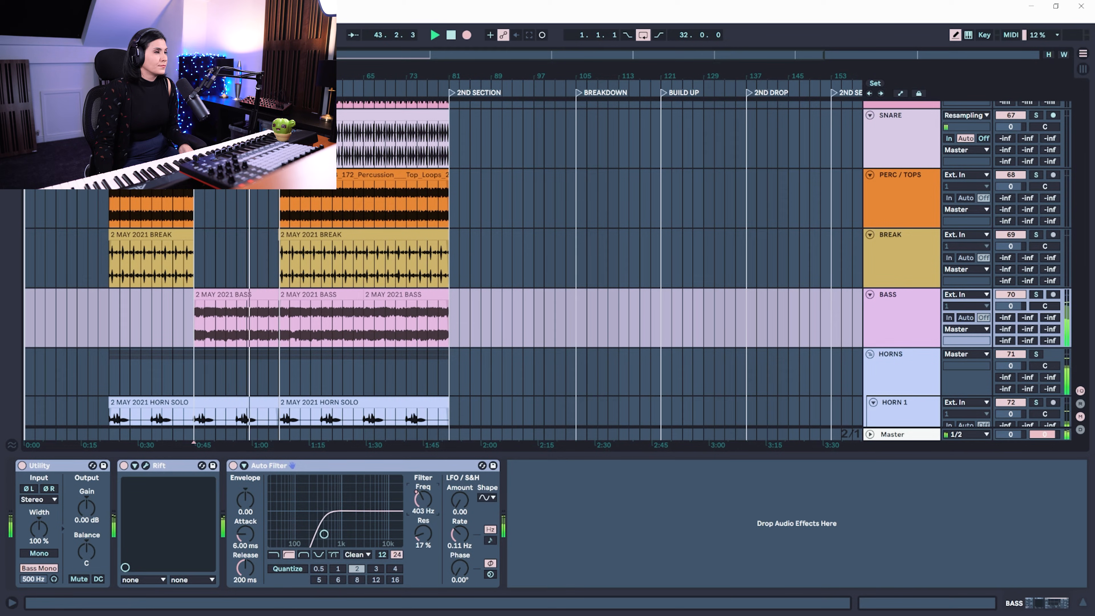
drag(422, 499, 423, 493)
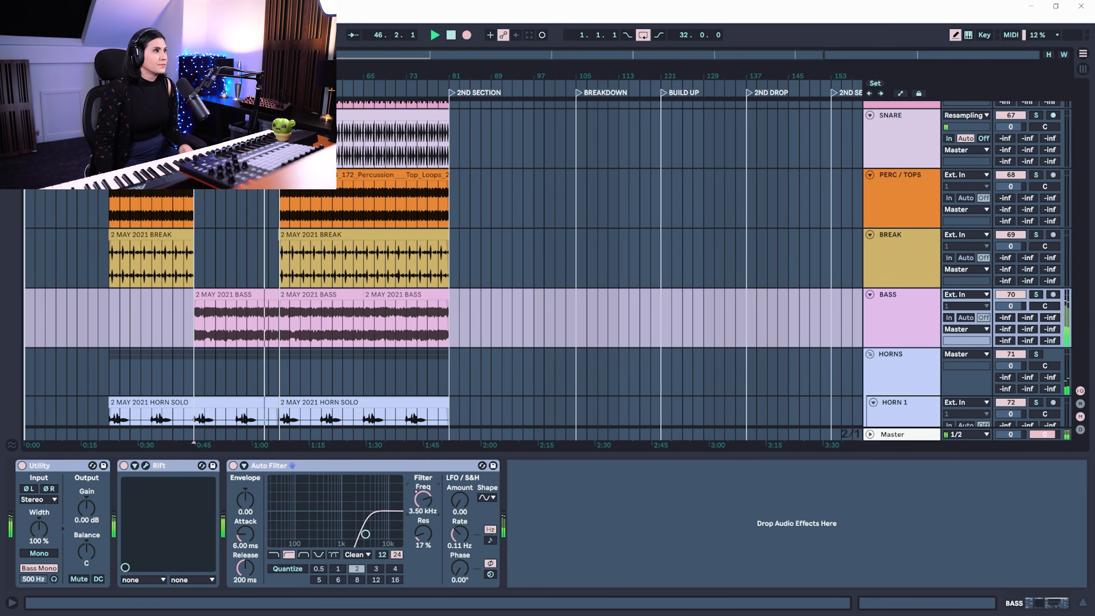
drag(423, 509, 423, 501)
click(233, 465)
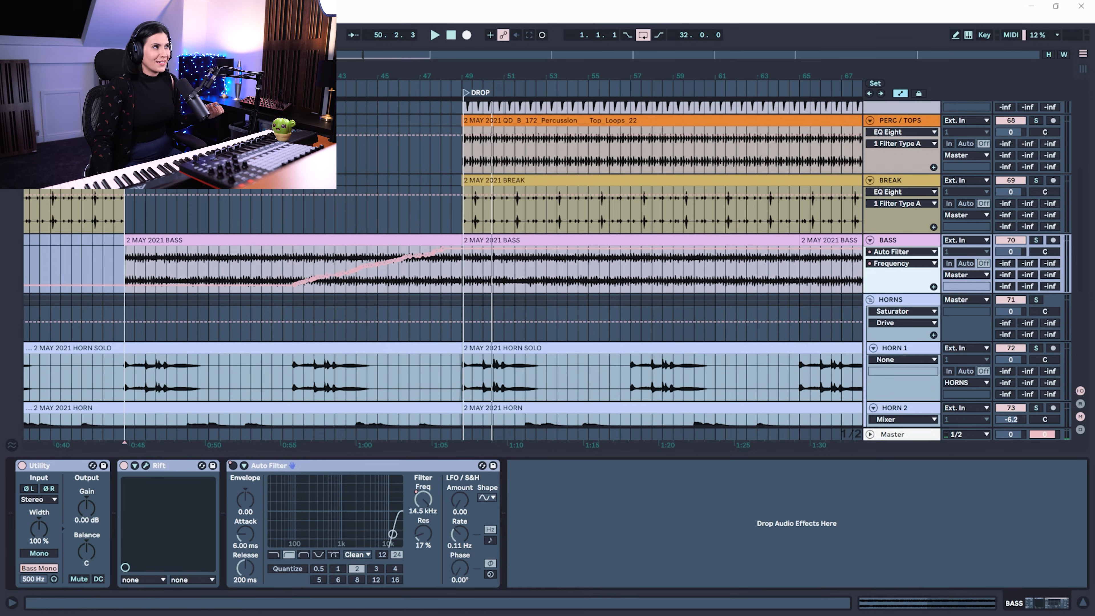
- Review the arrangement so far, including the horn and melodic clips, and play the build-up into the drop
drag(267, 76, 267, 30)
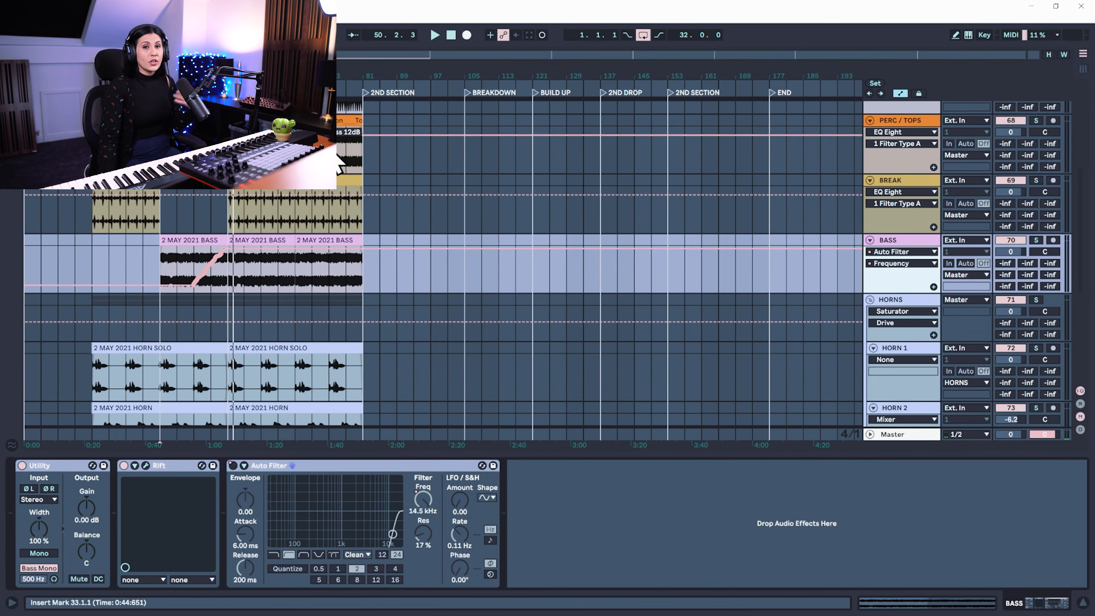
scroll(326, 372, down, 1)
scroll(326, 372, down, 3)
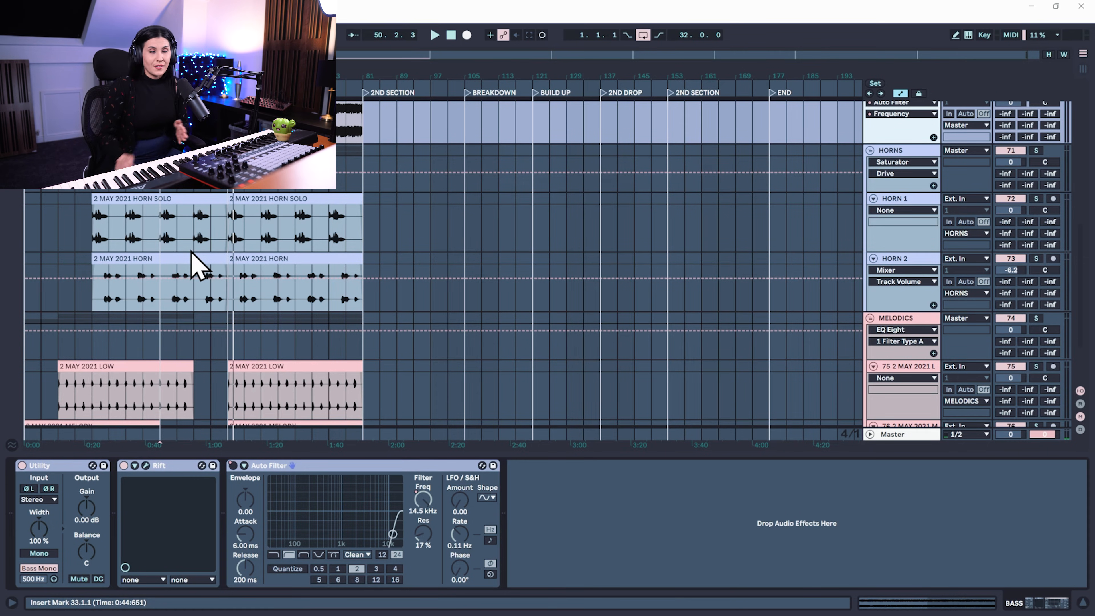
scroll(332, 238, down, 2)
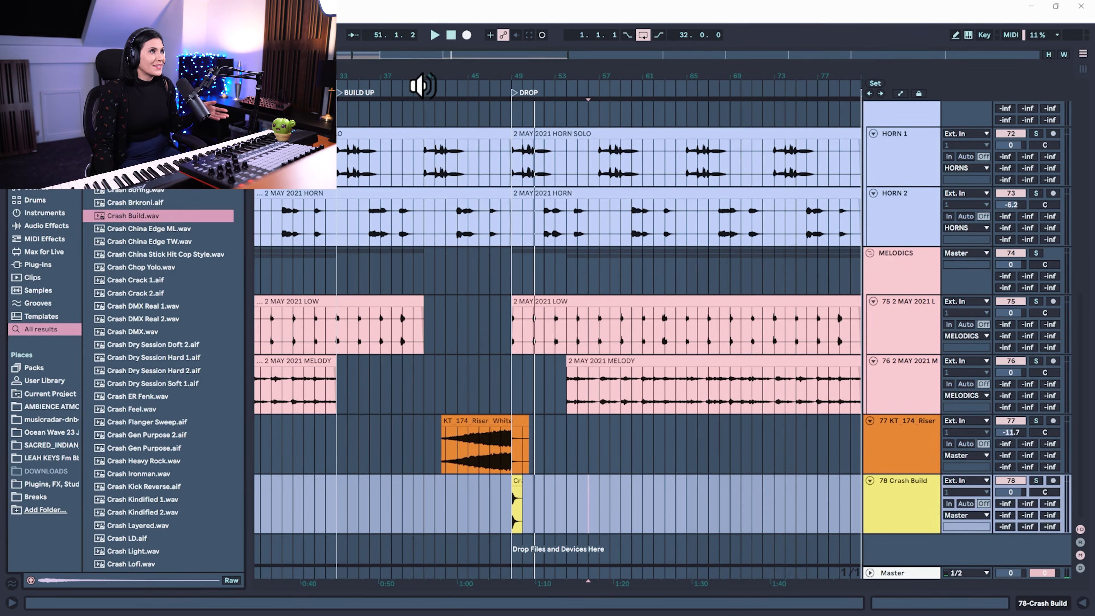
click(423, 87)
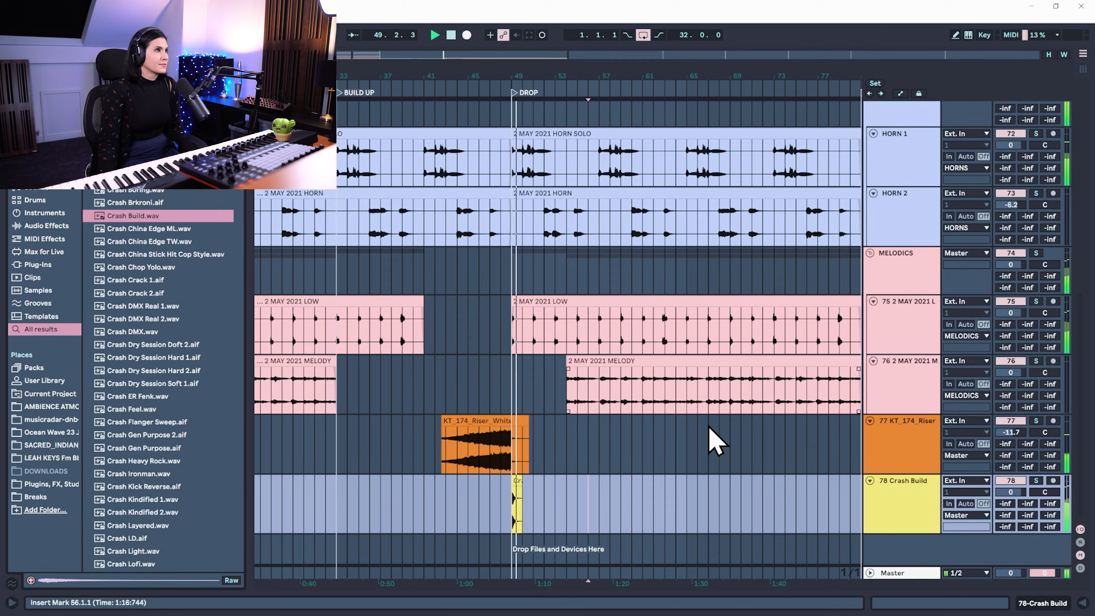
- Duplicate the drop's KICK, SNARE, PERC / TOPS, BREAK and BASS clips, bars 49 to 81, into the 2nd section
drag(490, 75, 489, 39)
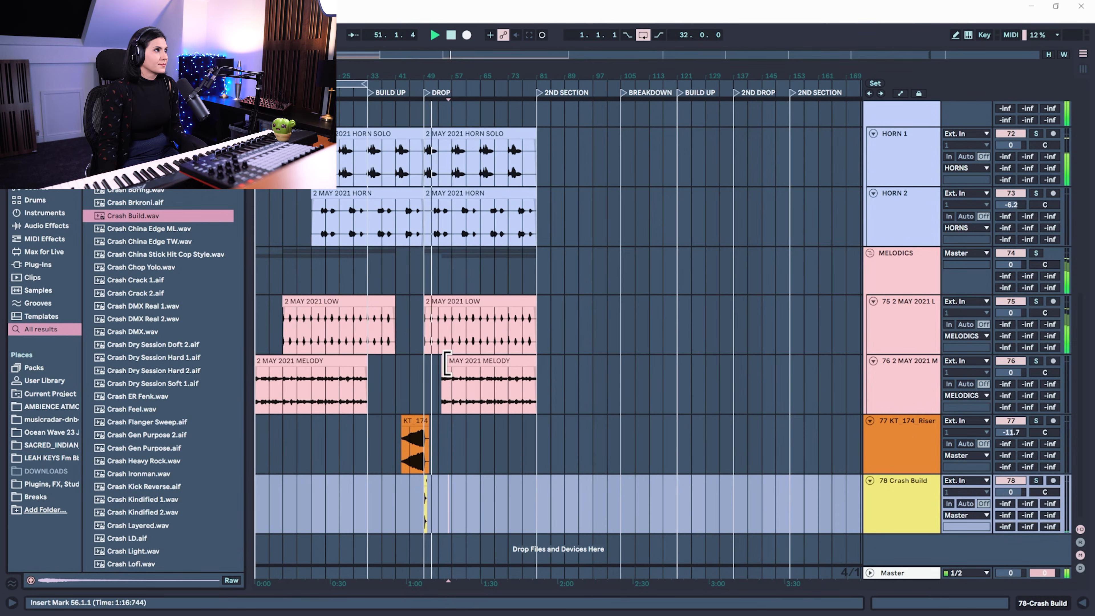
scroll(445, 351, up, 5)
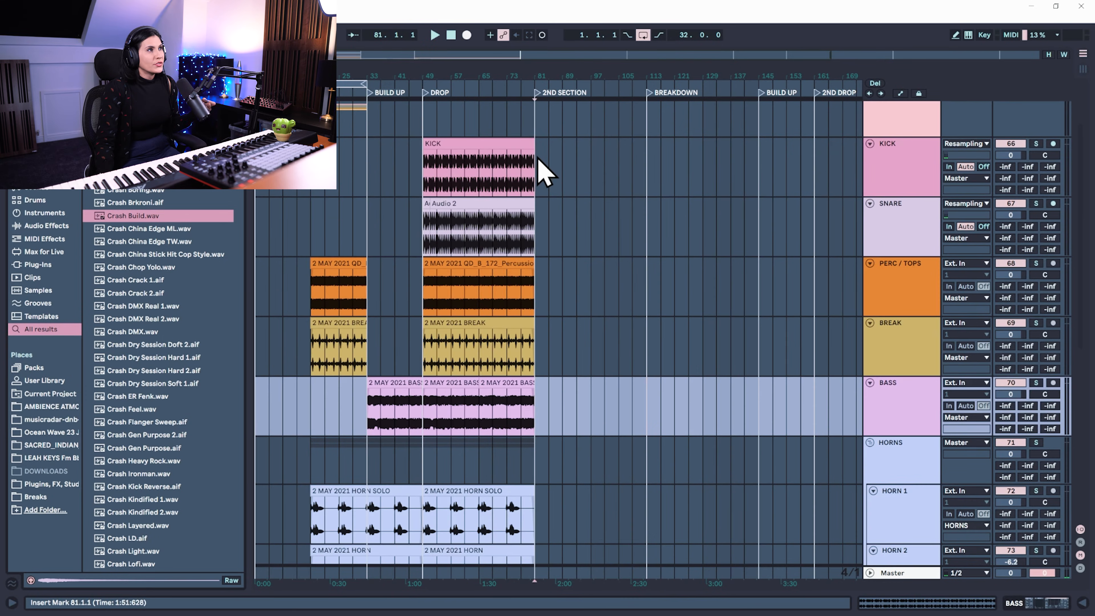
drag(538, 159, 654, 403)
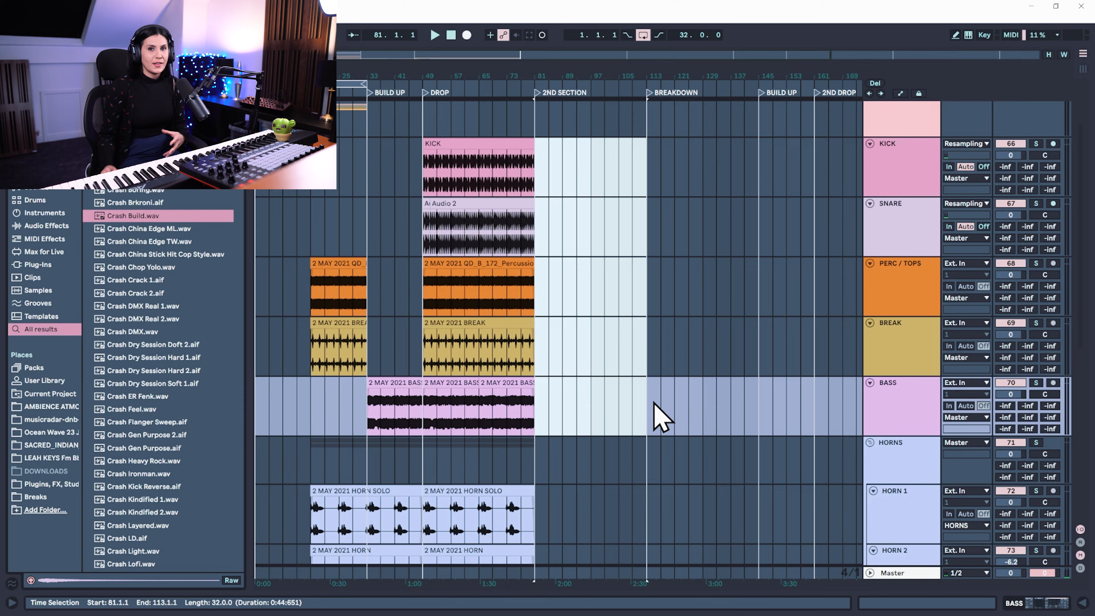
drag(540, 149, 429, 431)
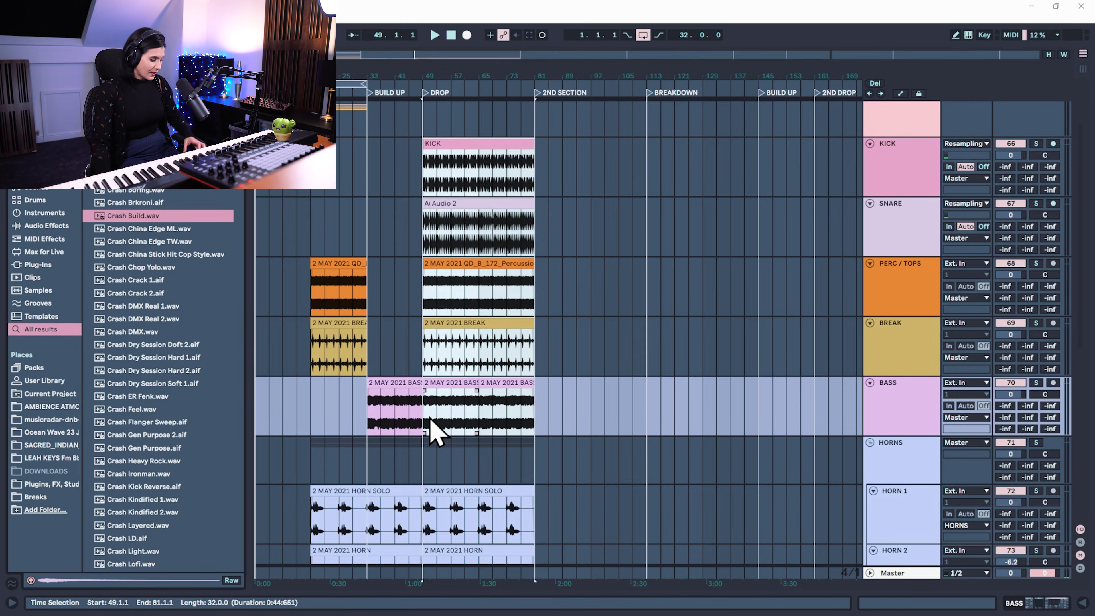
key(ctrl+d)
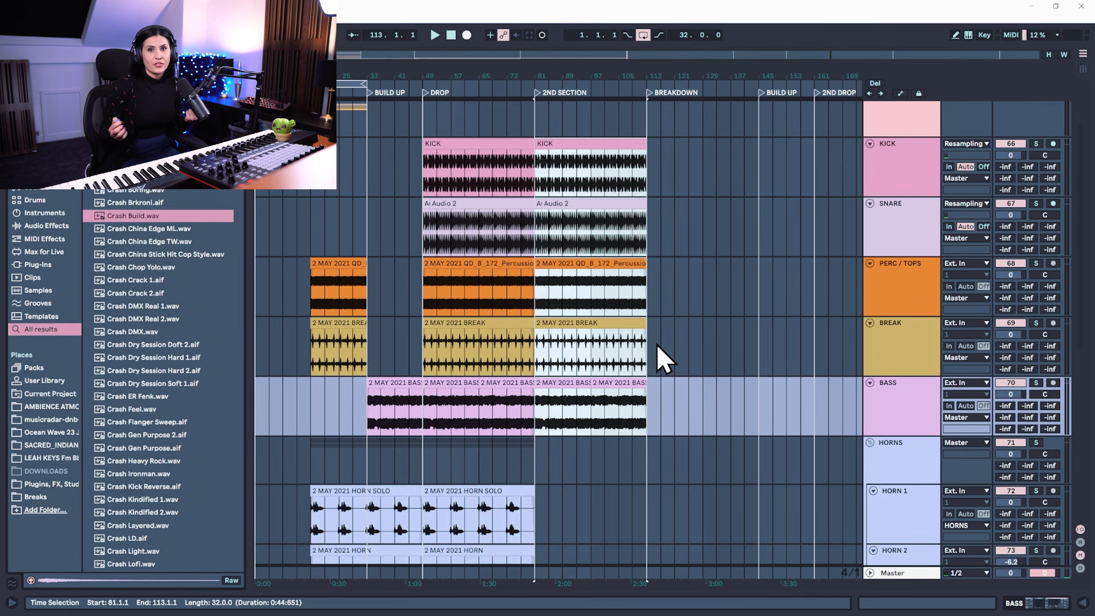
- Delete the PERC / TOPS clip from the first drop and play the transition into the 2nd section
drag(395, 285, 551, 305)
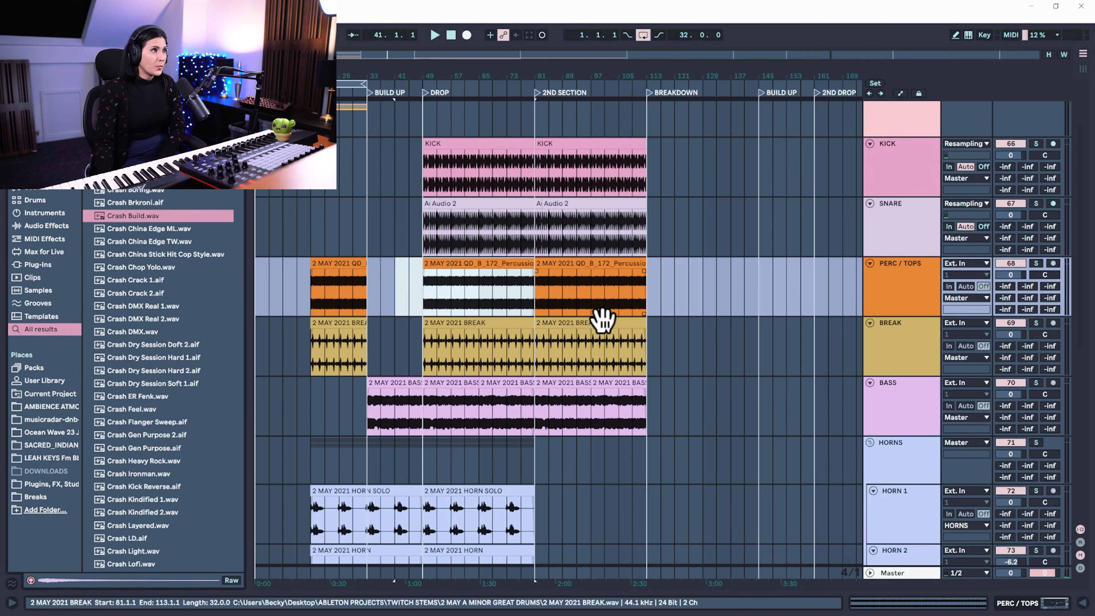
key(Delete)
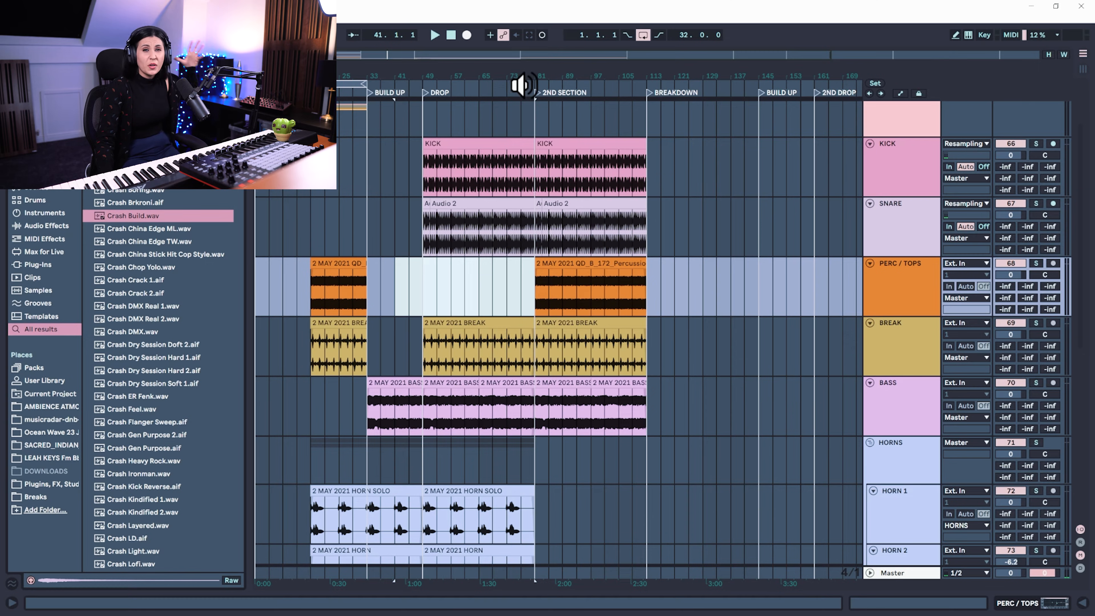
click(521, 85)
scroll(746, 166, down, 1)
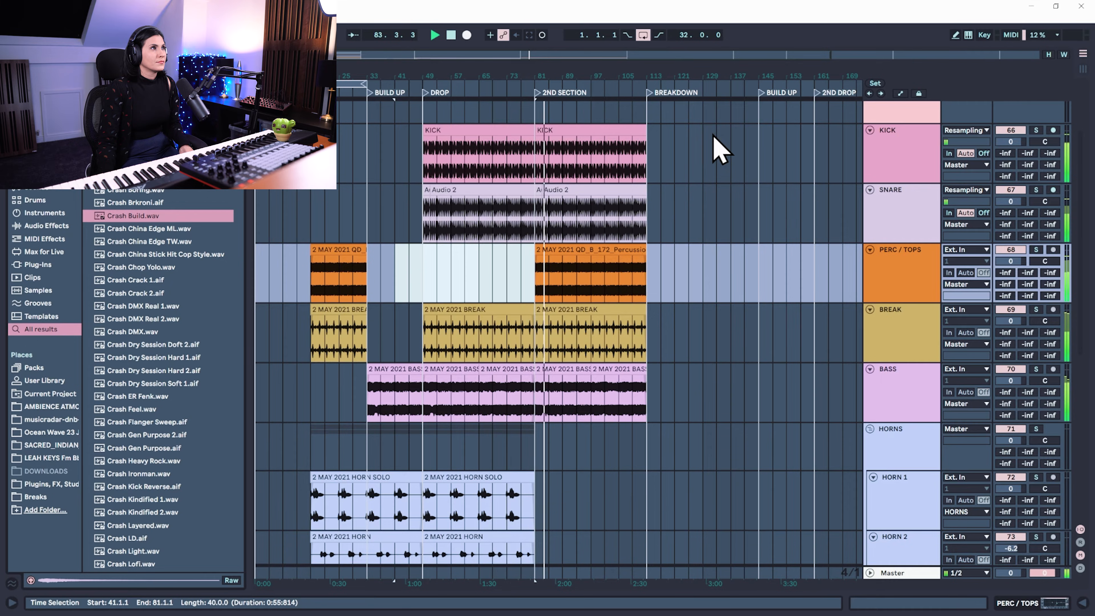
scroll(567, 537, down, 5)
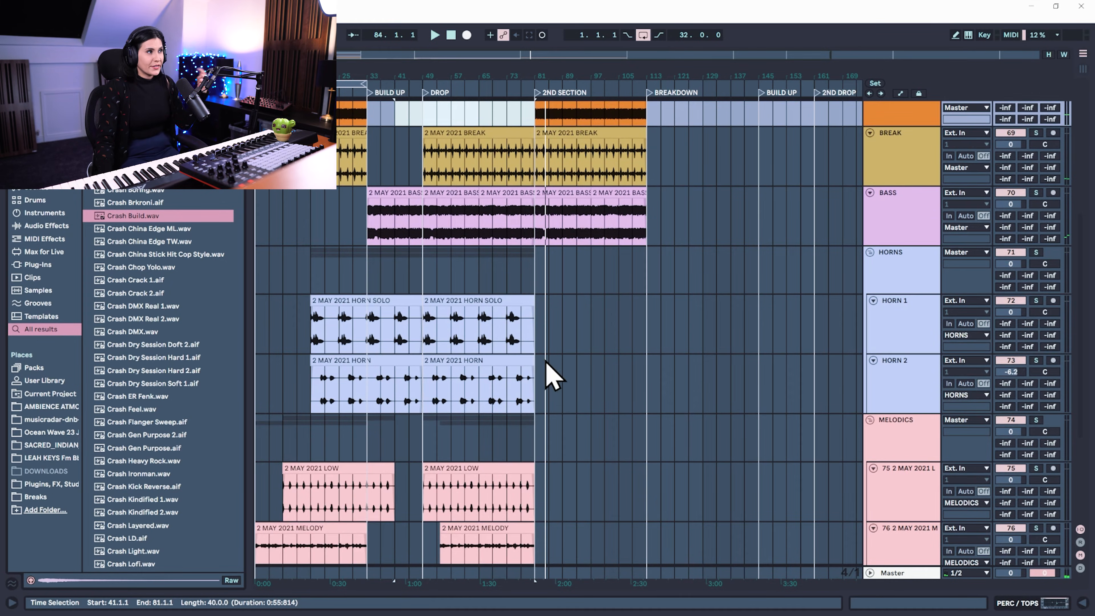
- Copy the first drop's HORN 1, HORN 2, LOW and MELODY clips into the breakdown starting at bar 113
scroll(556, 397, down, 2)
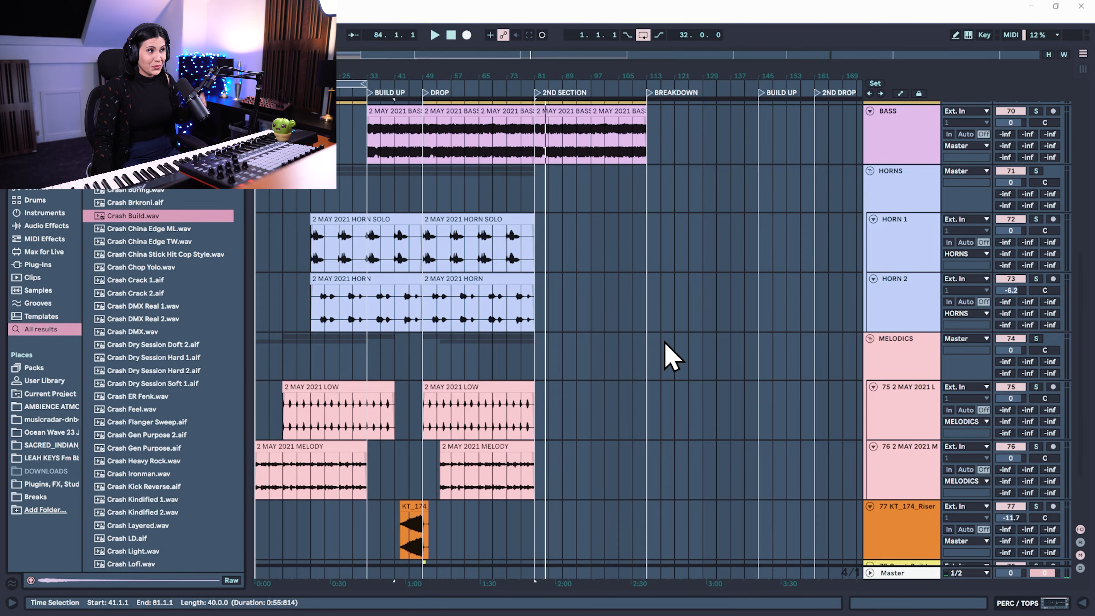
scroll(623, 348, up, 6)
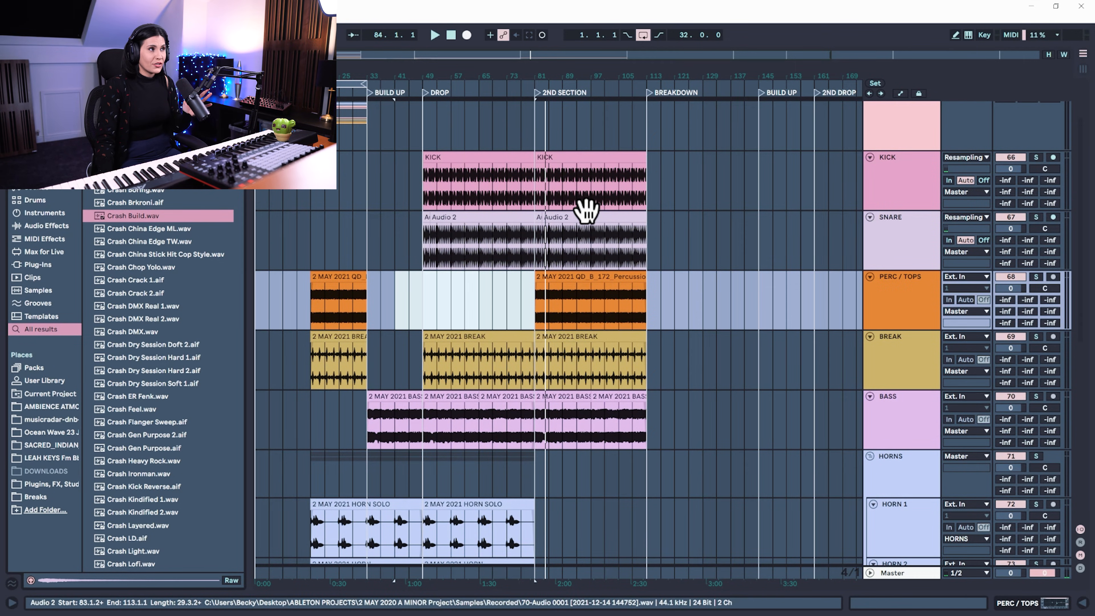
scroll(592, 239, down, 2)
scroll(593, 345, down, 3)
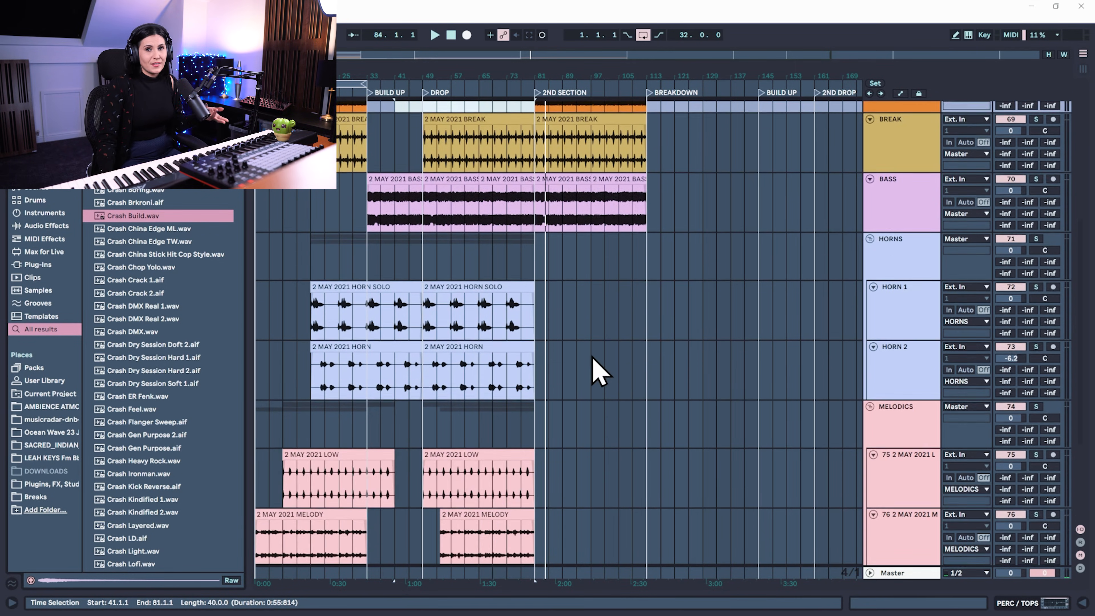
drag(524, 78, 452, 81)
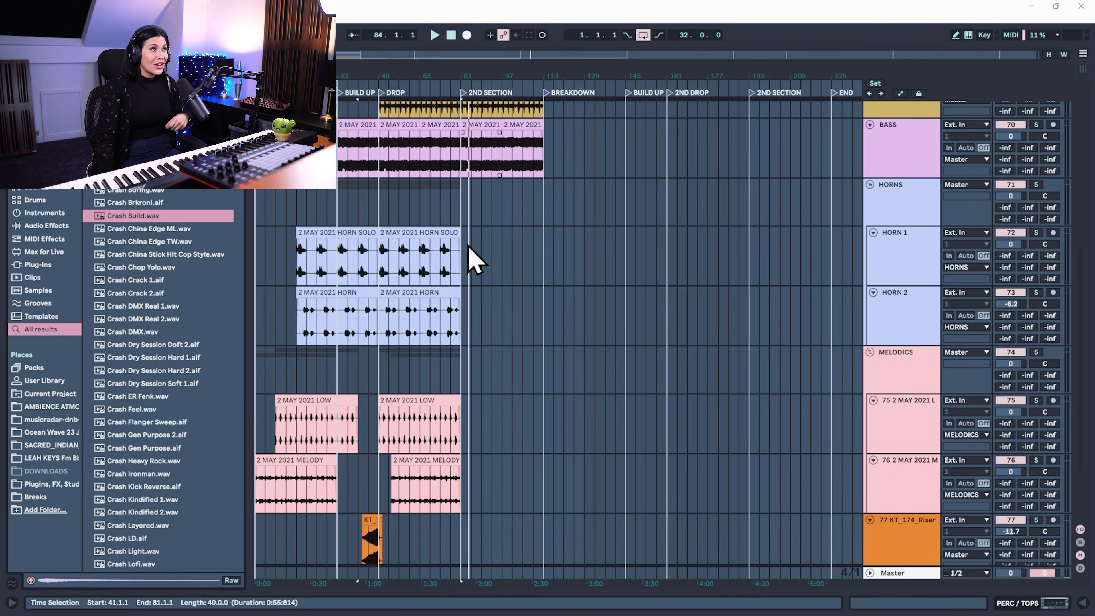
drag(473, 243, 379, 501)
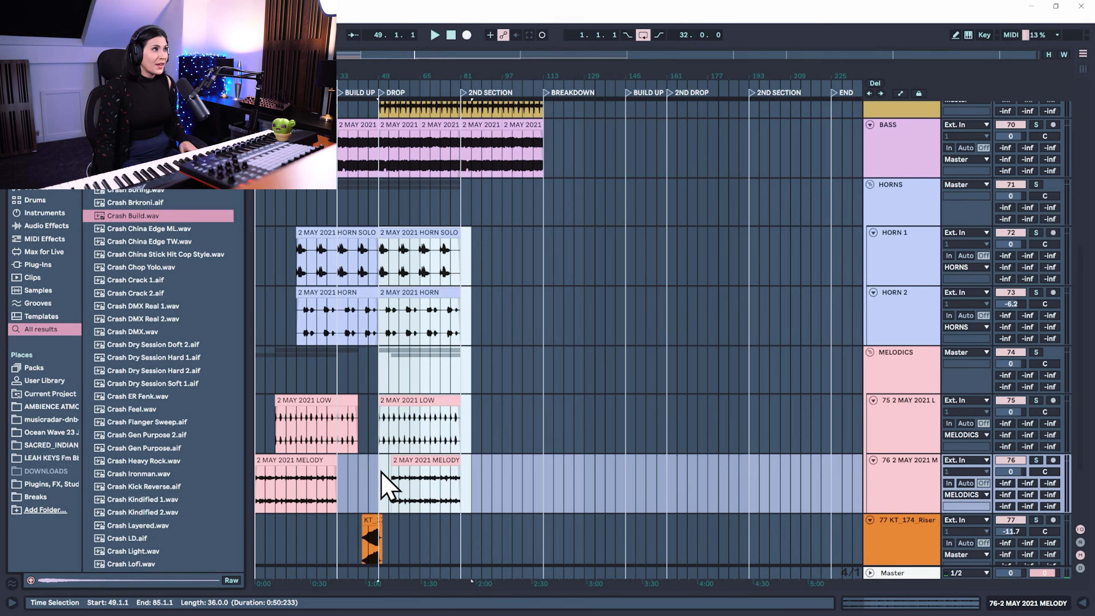
drag(393, 230, 565, 253)
- Move the HORN 1 and HORN 2 clips from the breakdown to the 2nd drop at bar 161
drag(684, 236, 537, 326)
drag(558, 233, 683, 242)
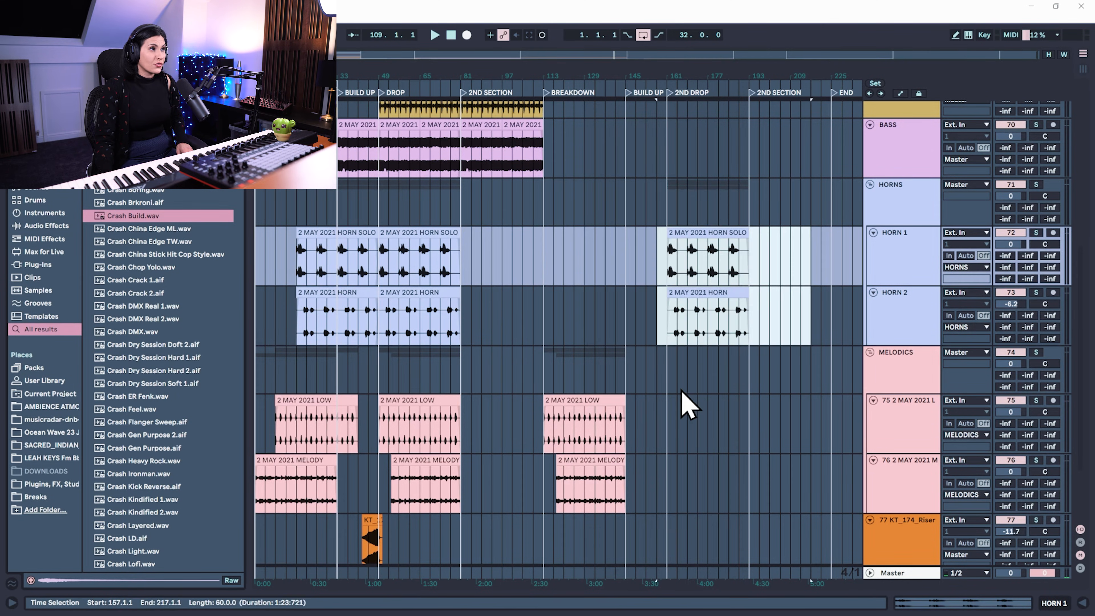
click(683, 388)
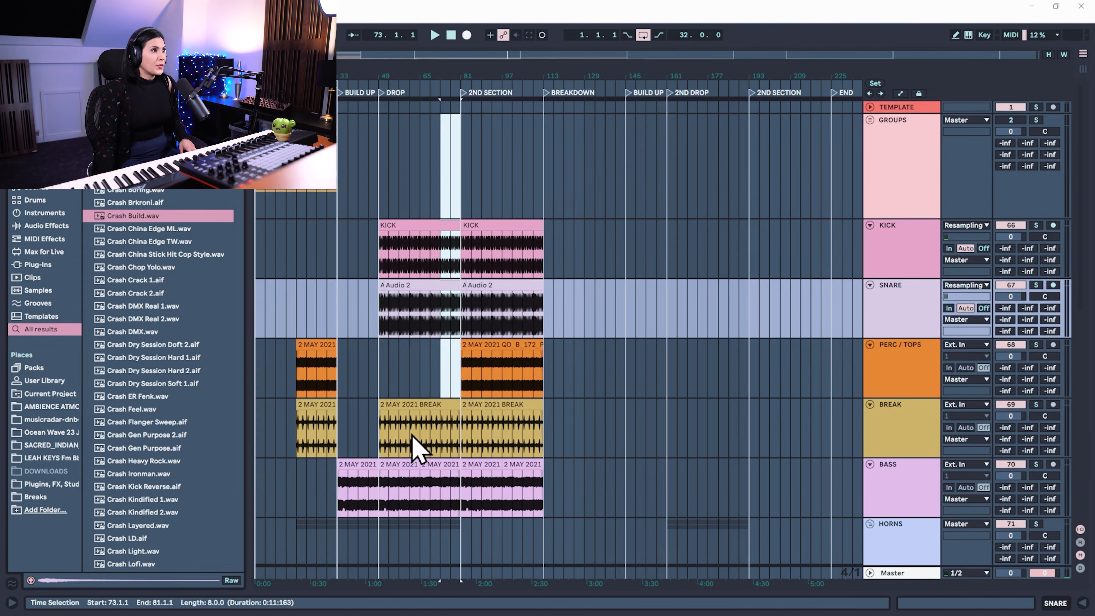
- Copy the first drop's KICK, SNARE, BREAK and BASS clips to the 2nd drop, and add the 2nd section's PERC / TOPS clip there
drag(413, 436, 380, 501)
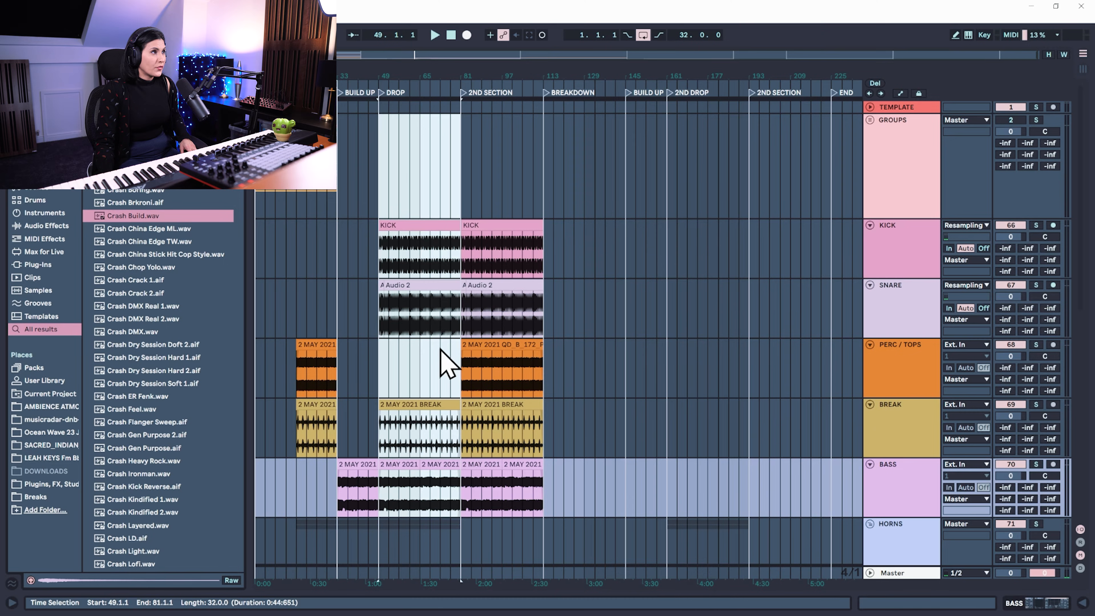
drag(454, 229, 690, 240)
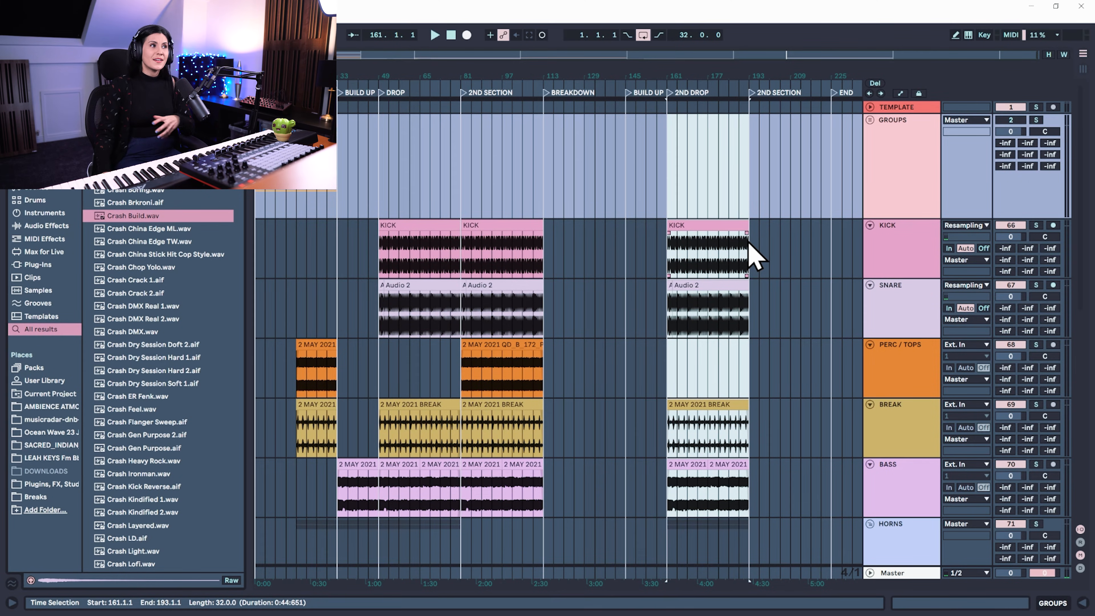
drag(553, 341, 679, 371)
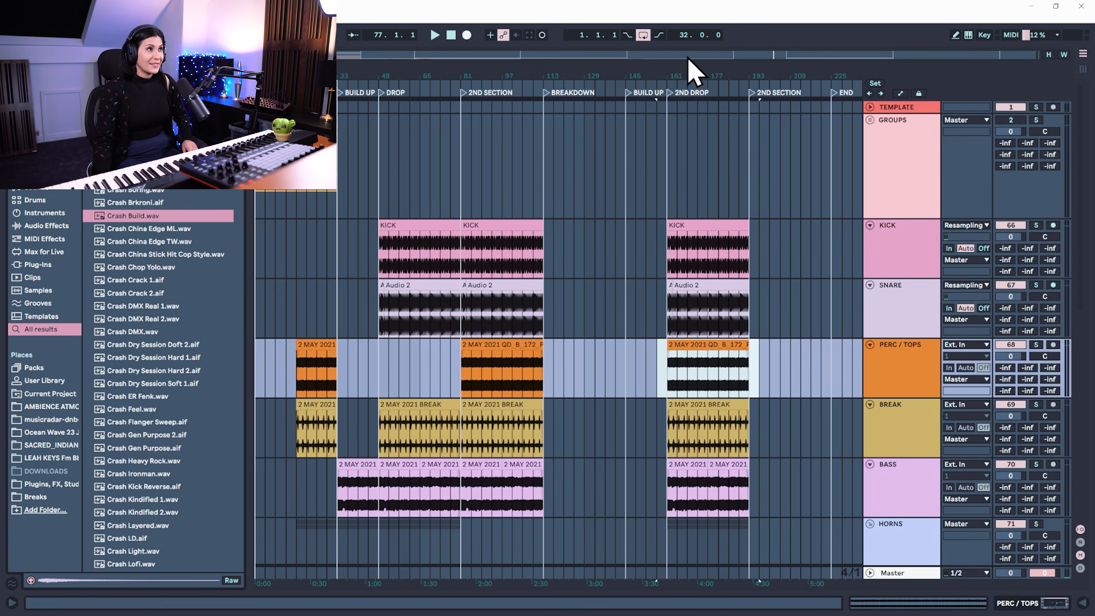
click(768, 374)
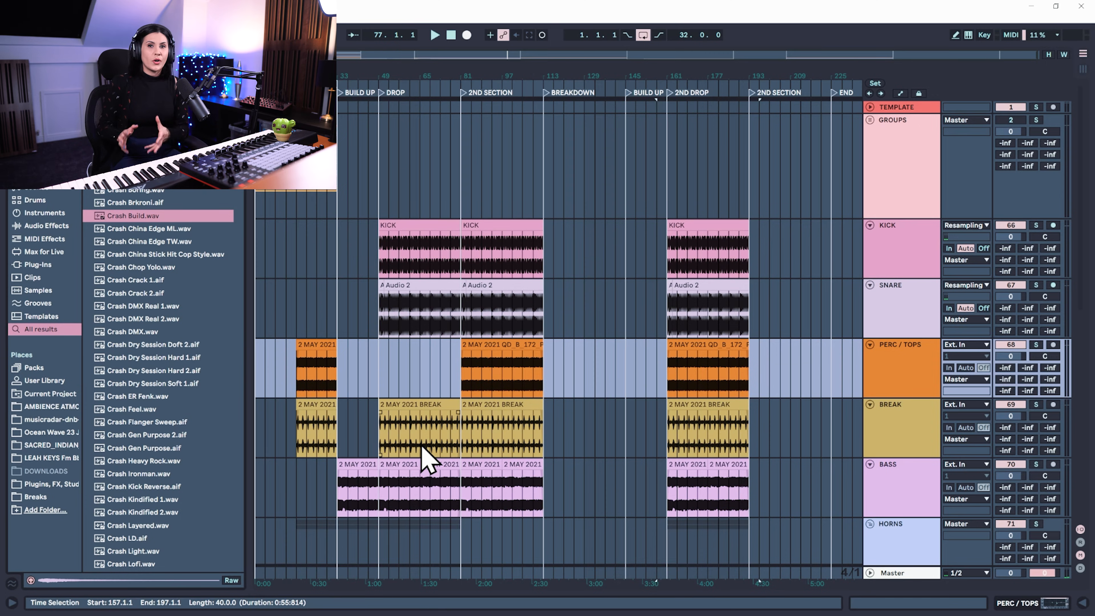
- Try copying the riser and crash clips from bars 33 to 53 to the second build-up at bar 145
scroll(474, 422, down, 6)
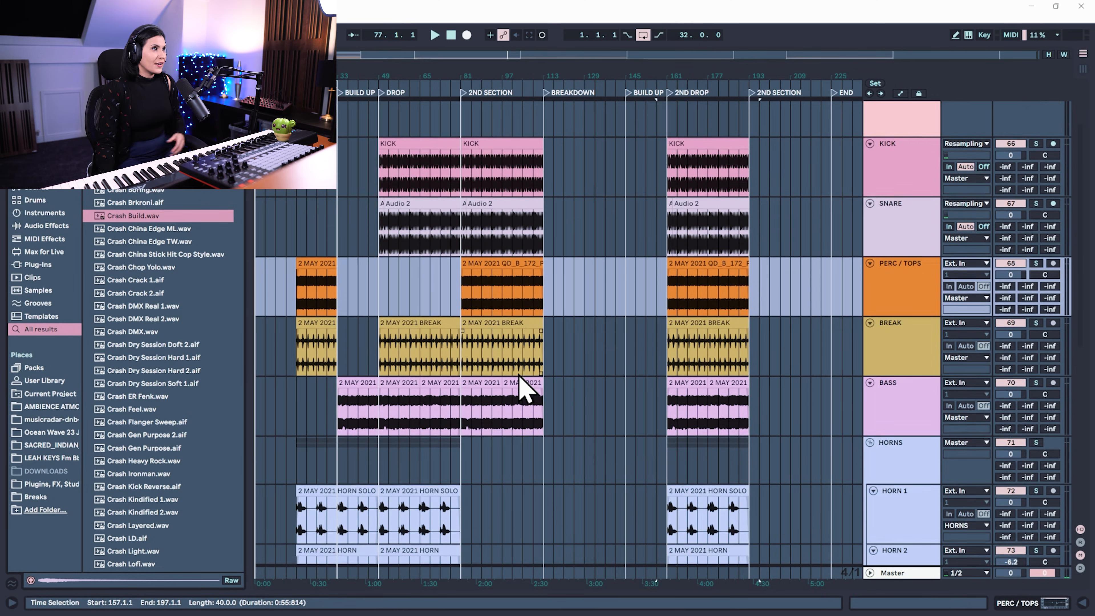
scroll(237, 380, down, 3)
scroll(539, 229, up, 4)
scroll(560, 242, down, 14)
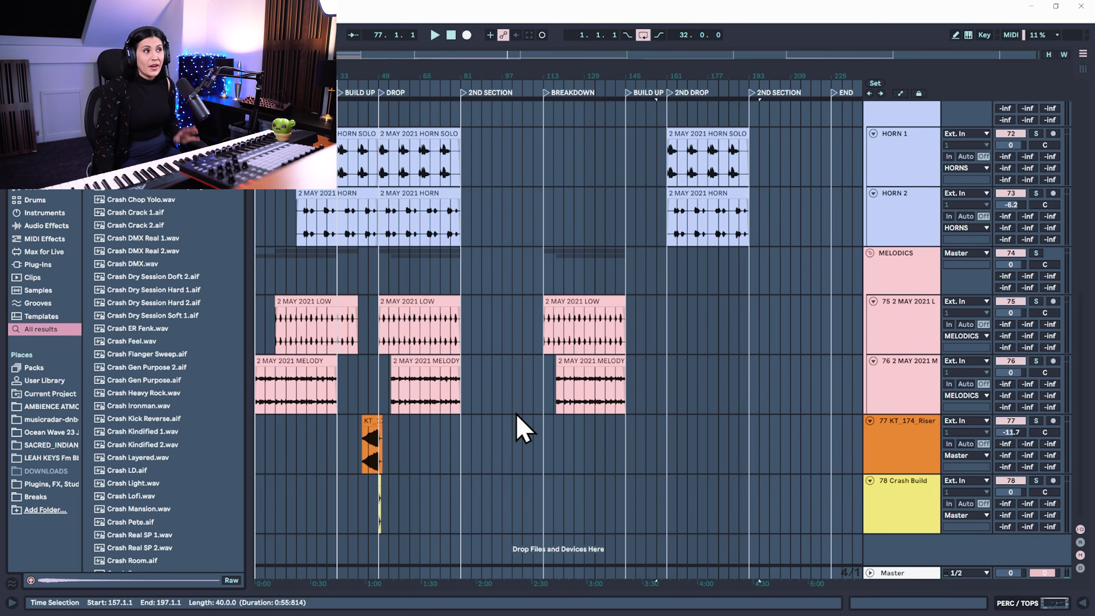
drag(525, 419, 655, 452)
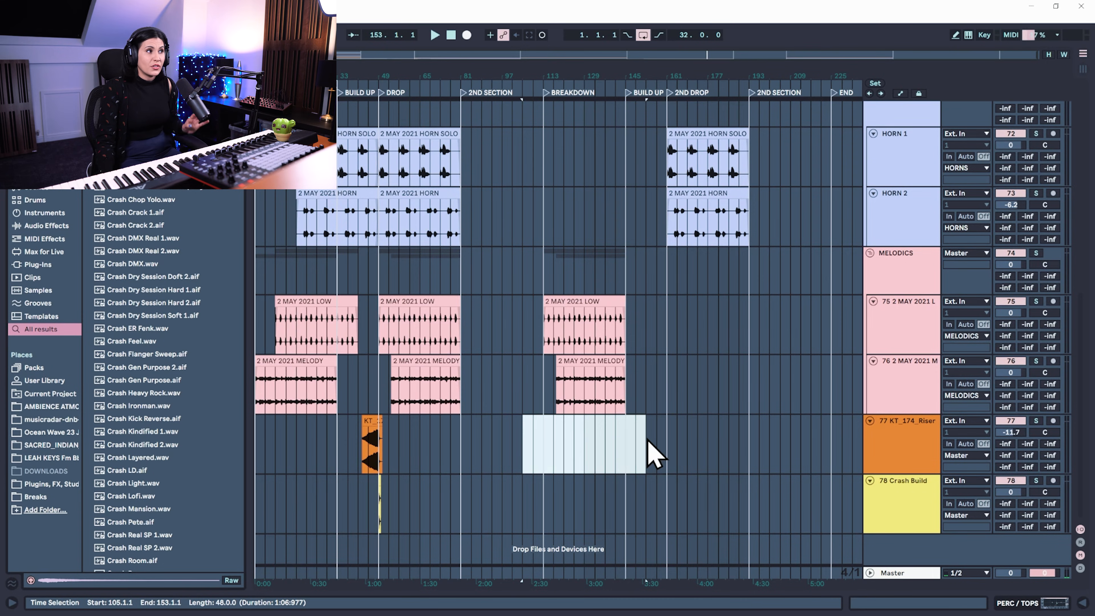
click(444, 445)
drag(399, 431, 342, 526)
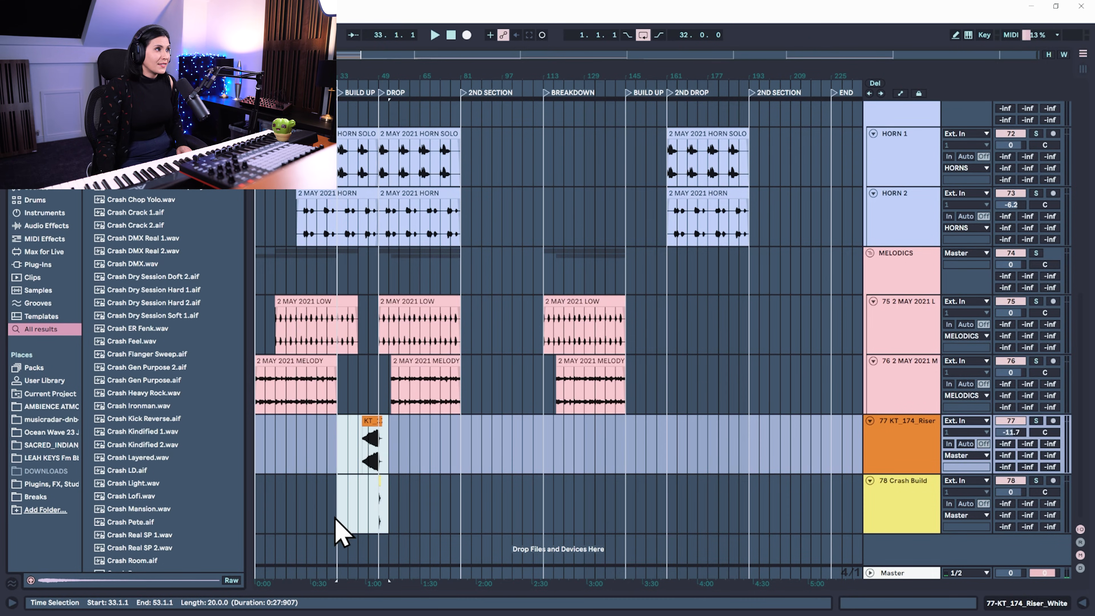
drag(369, 419, 655, 437)
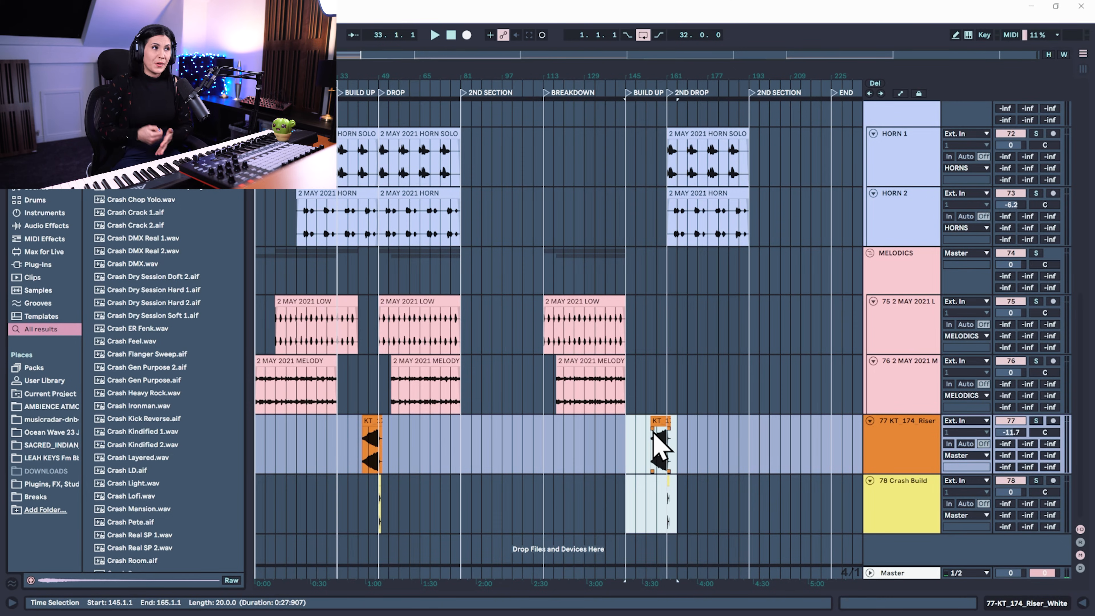
- Copy the riser and crash range from bars 29 to 57 to bar 141, leading into the 2nd drop
drag(399, 446, 331, 513)
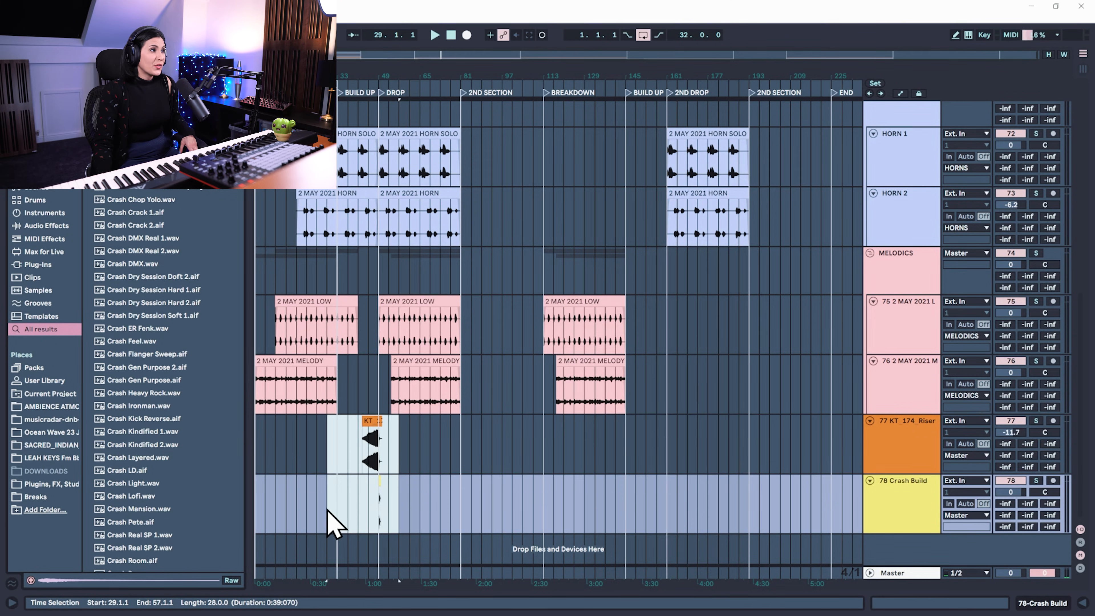
drag(373, 420, 653, 471)
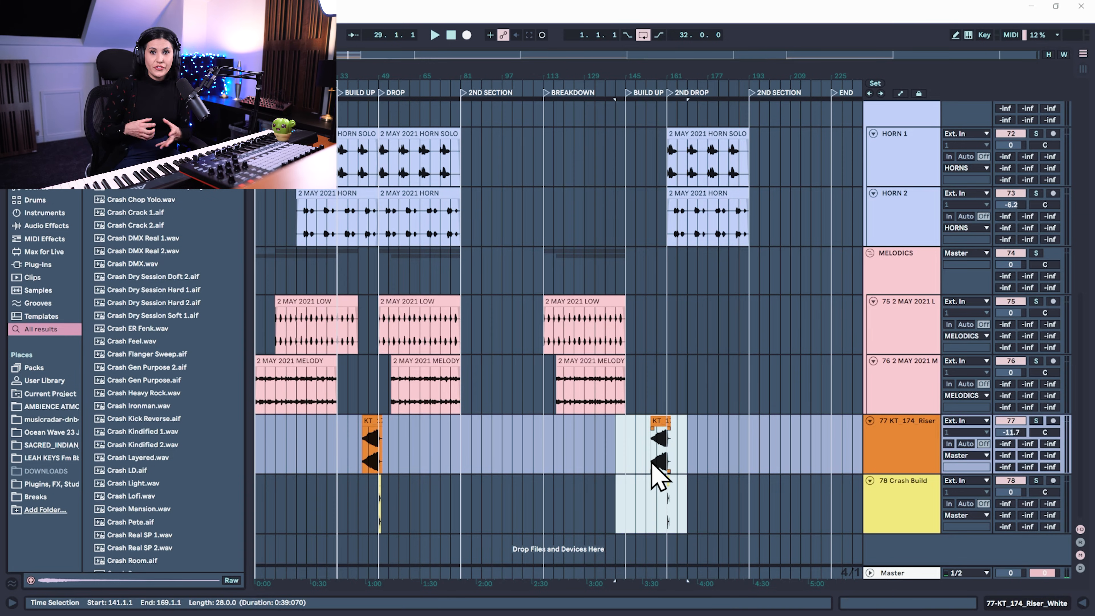
- Copy the PERC / TOPS and BREAK clips that precede the first build-up into the second build-up, bars 145 to 161
scroll(627, 475, up, 10)
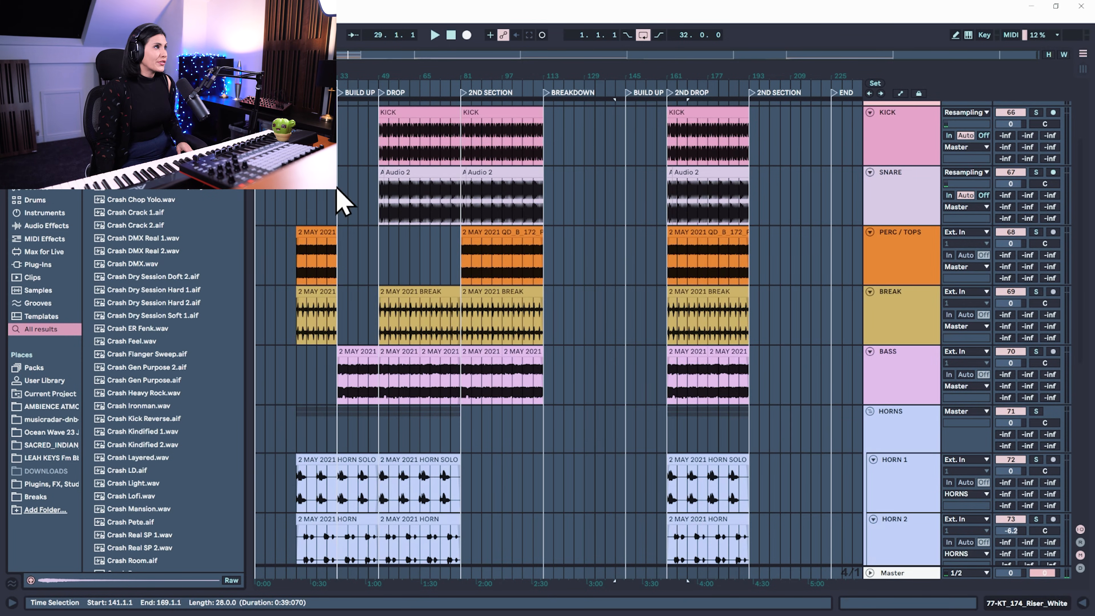
drag(293, 258, 340, 316)
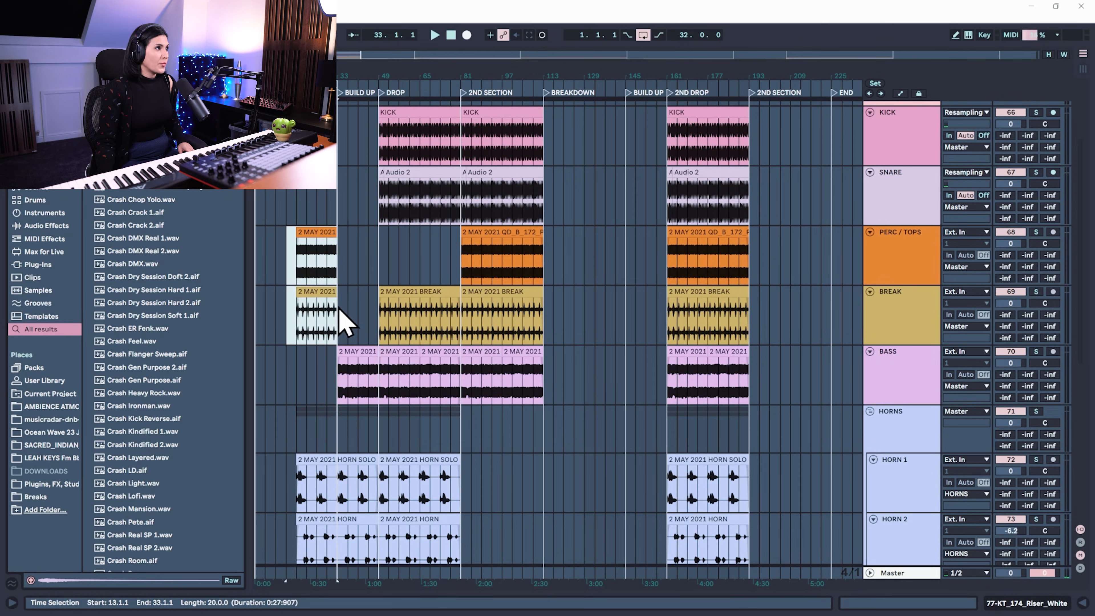
drag(308, 234, 635, 260)
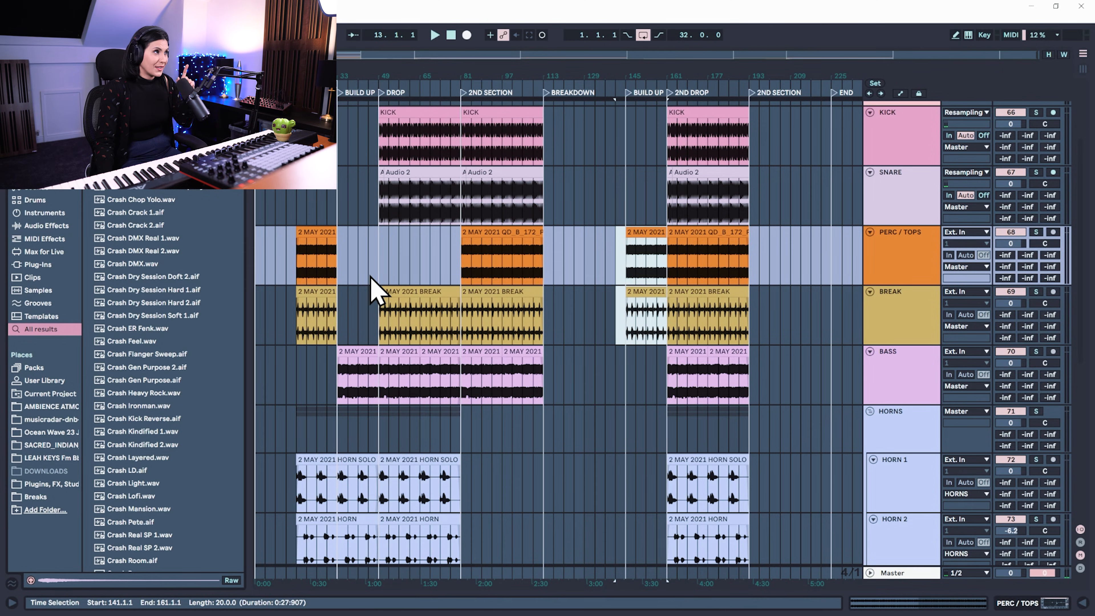
- Show the automation lanes and group the PERC / TOPS and BREAK tracks
key(a)
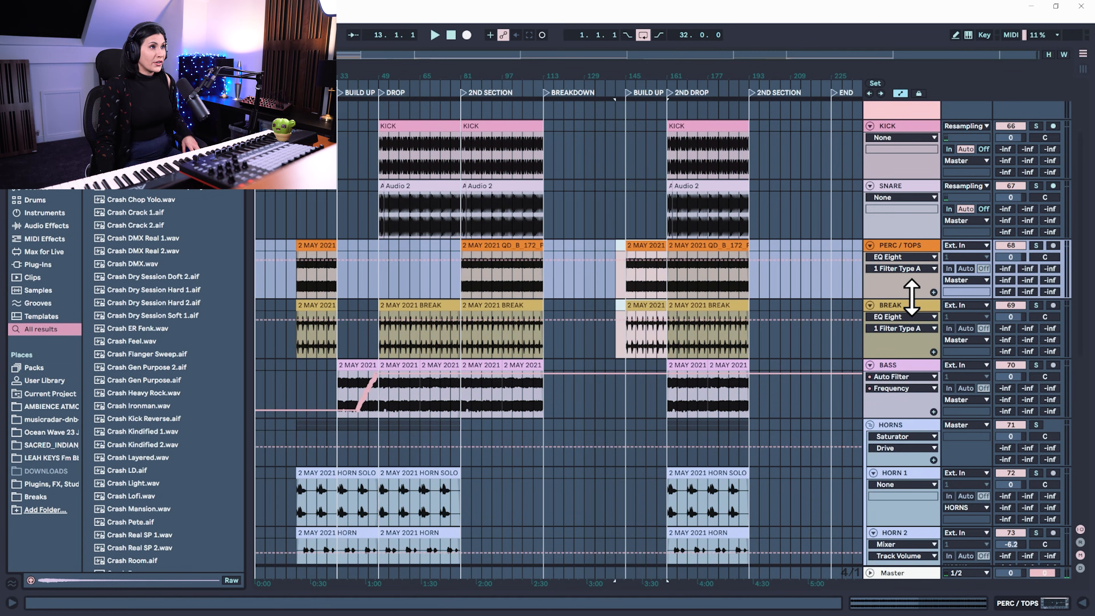
click(910, 308)
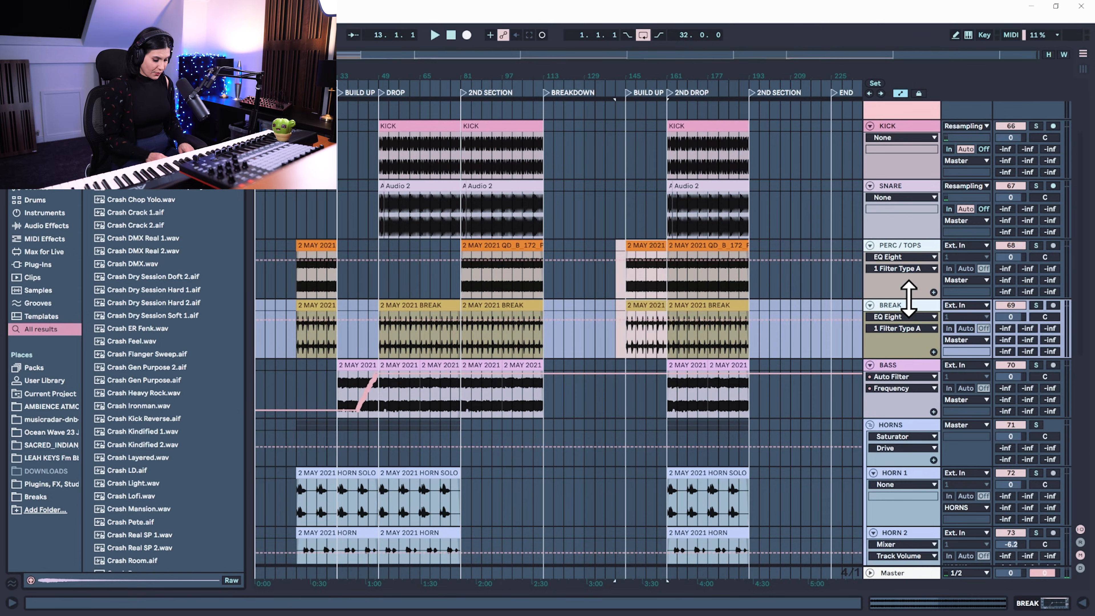
shift+click(887, 282)
key(ctrl+g)
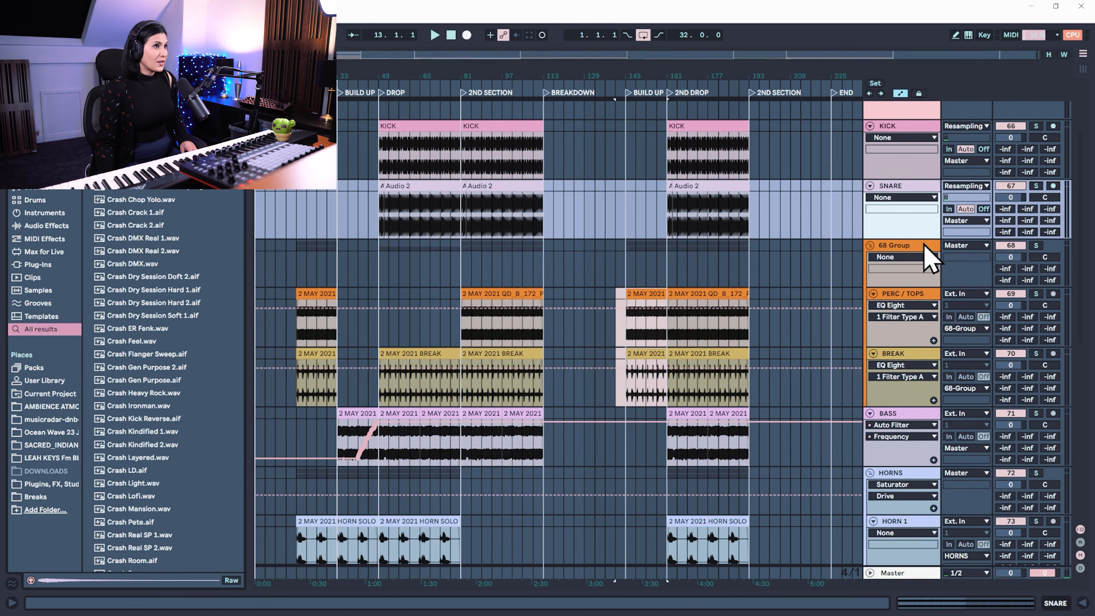
- Add an Auto Filter to the group track containing PERC / TOPS and BREAK
click(129, 55)
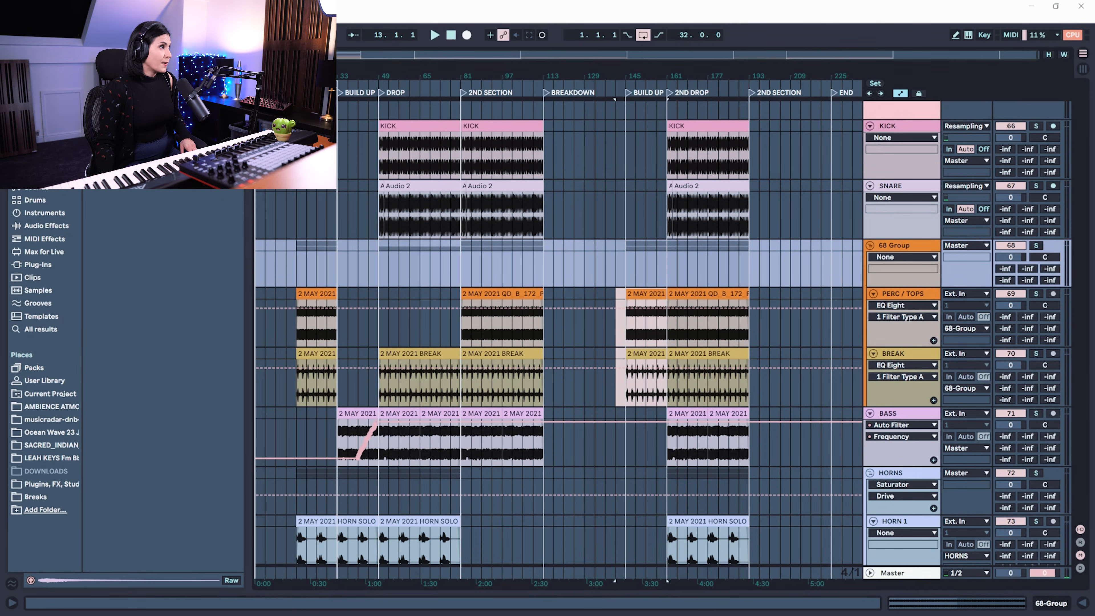
click(237, 54)
double_click(121, 83)
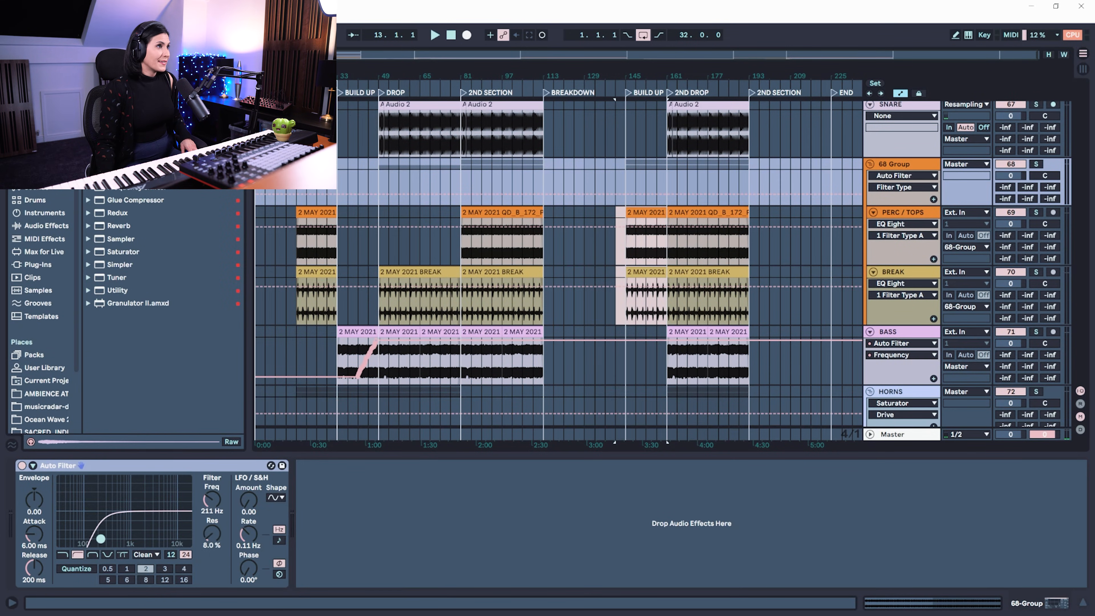
- Automate the drum group's Auto Filter frequency to ramp up from 211 Hz across bars 145 to 161, dropping back to 211 Hz at the 2nd drop
click(626, 194)
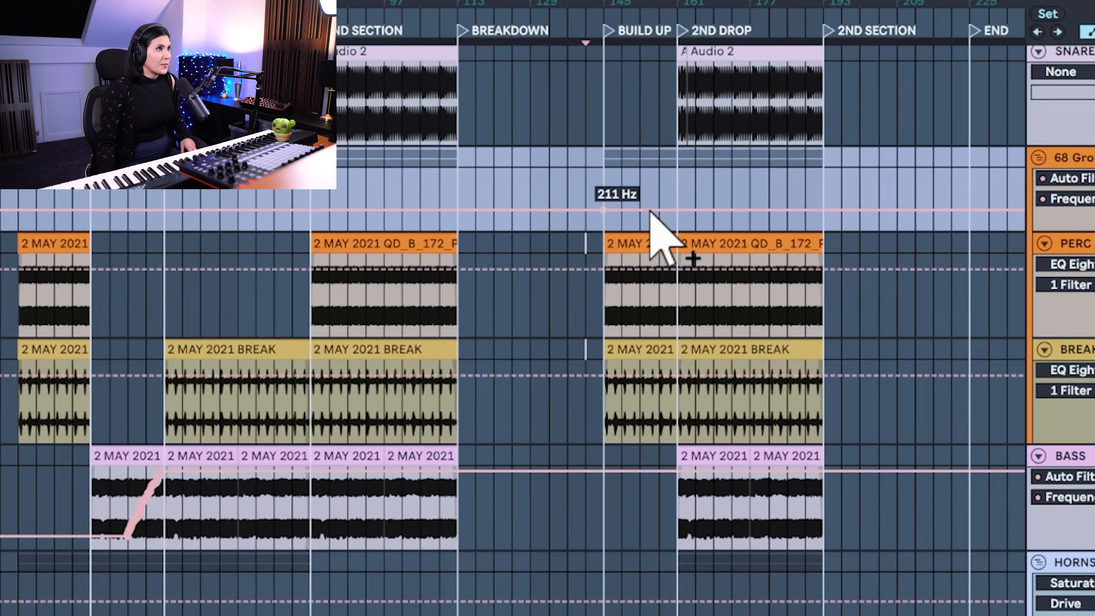
drag(675, 210, 675, 181)
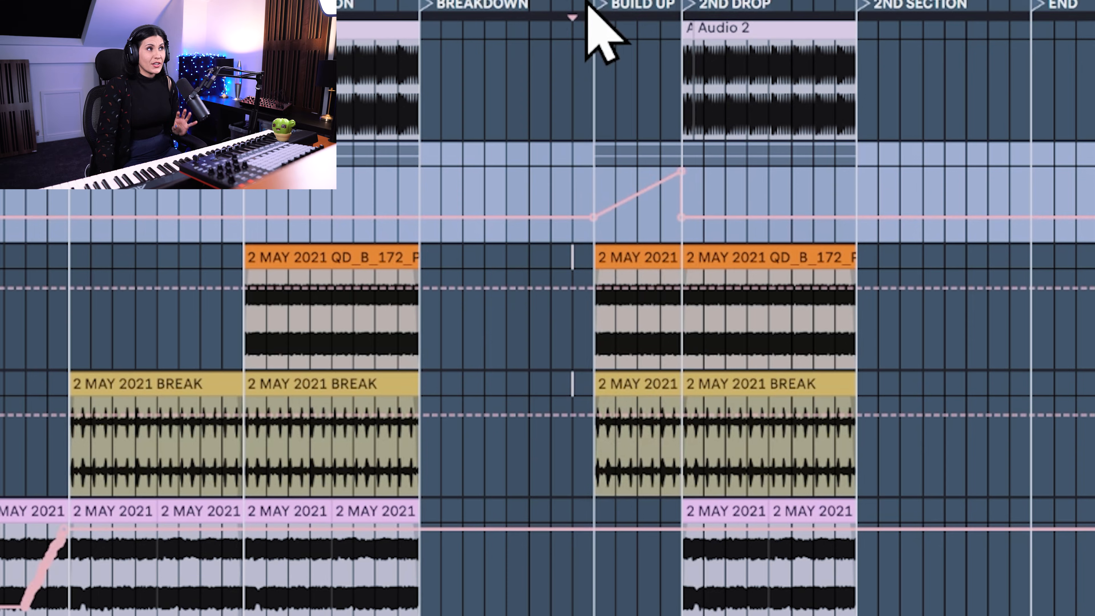
- Play the arrangement from bar 141 and review all tracks through the second build-up and the 2nd drop
click(573, 7)
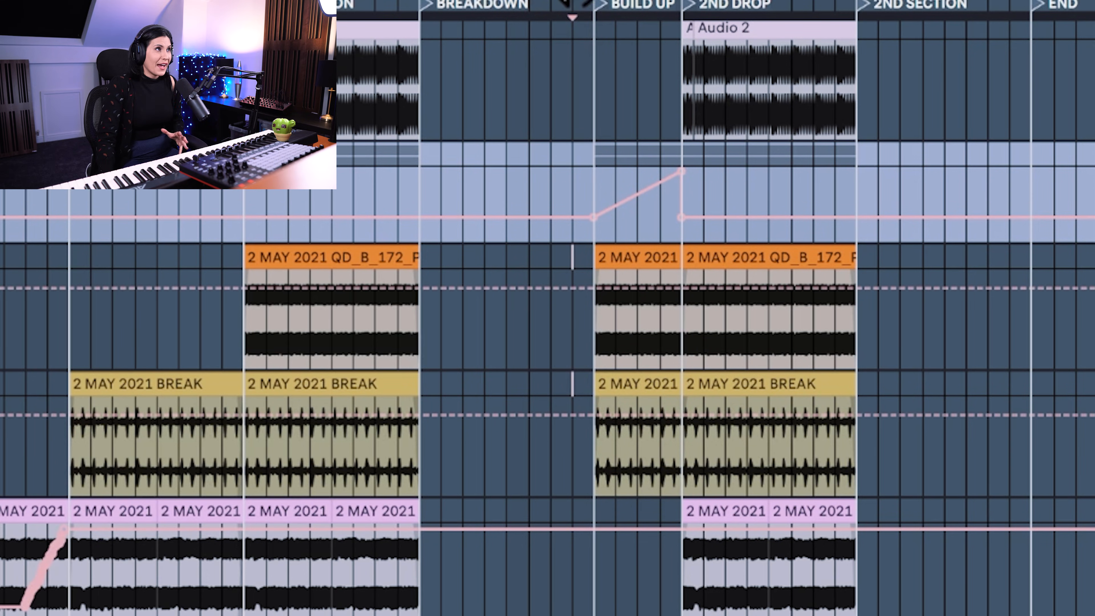
key(space)
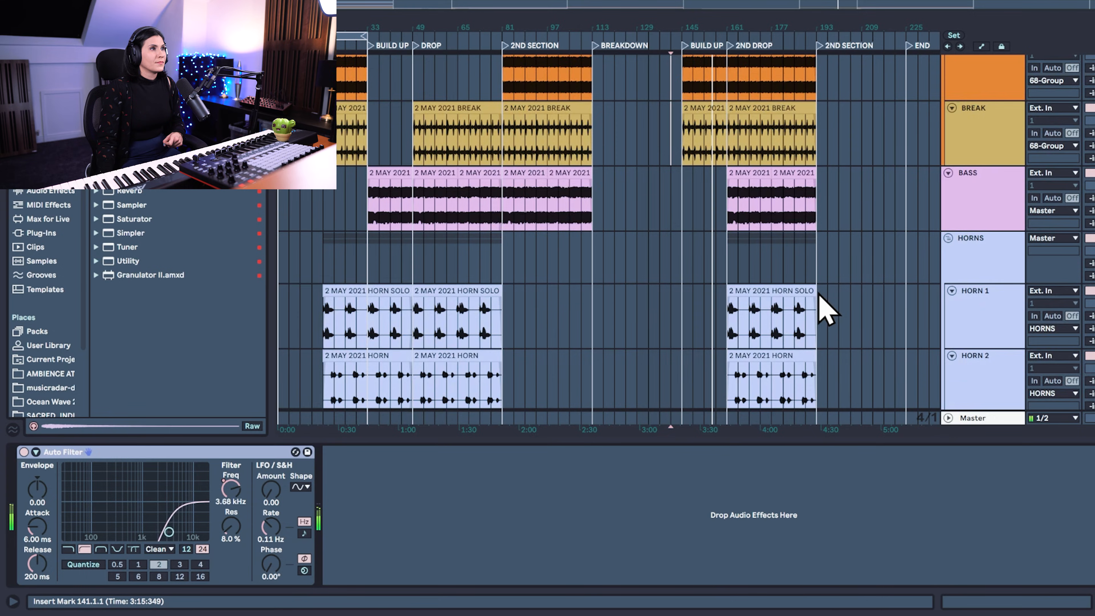
scroll(824, 307, down, 10)
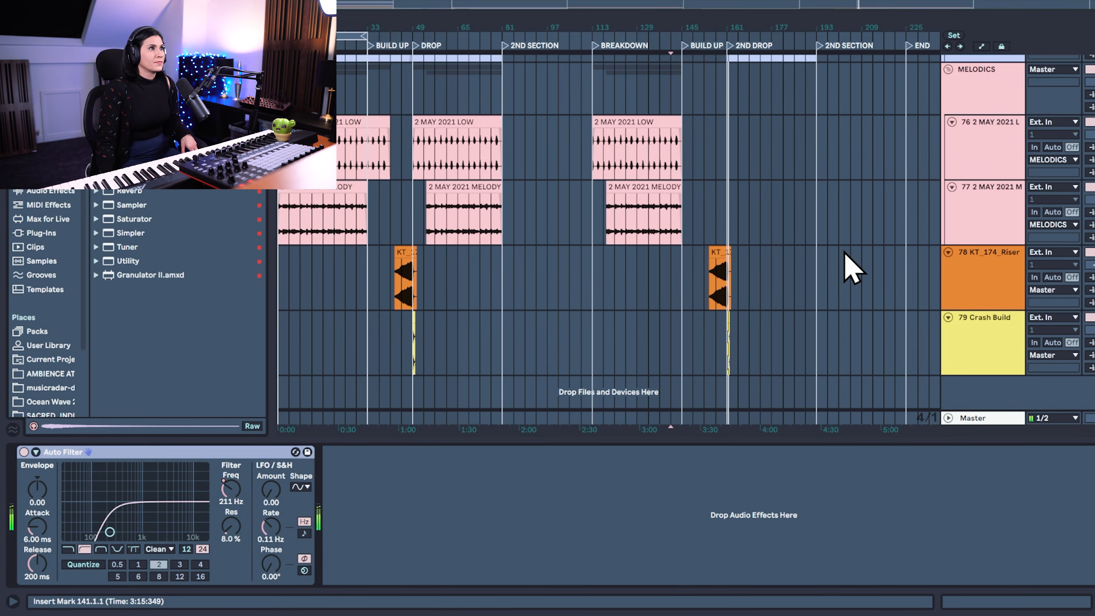
scroll(852, 270, up, 10)
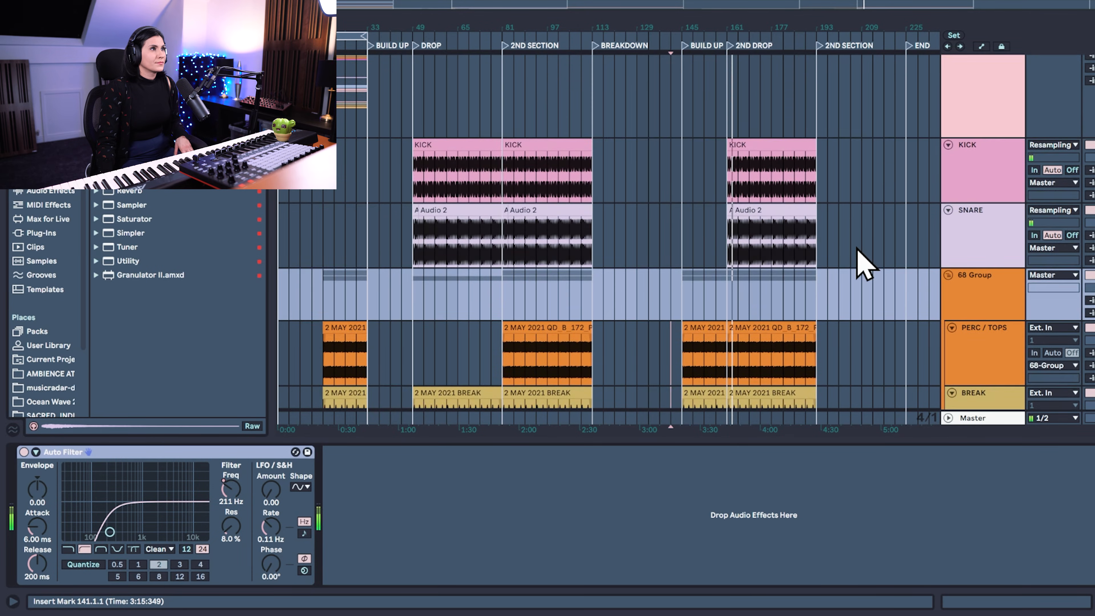
scroll(864, 266, up, 3)
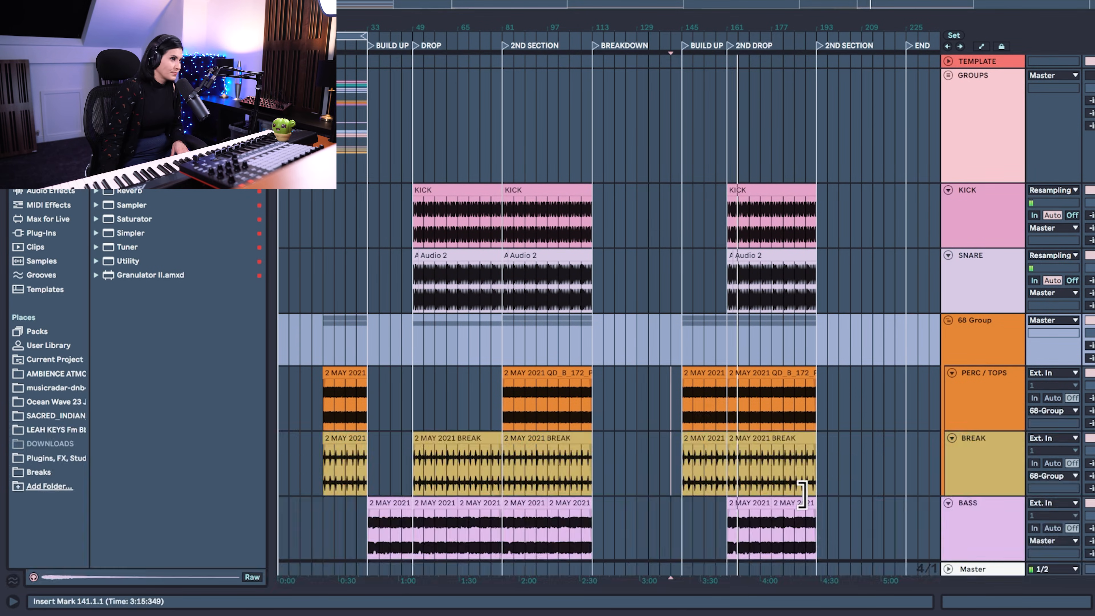
scroll(806, 493, down, 10)
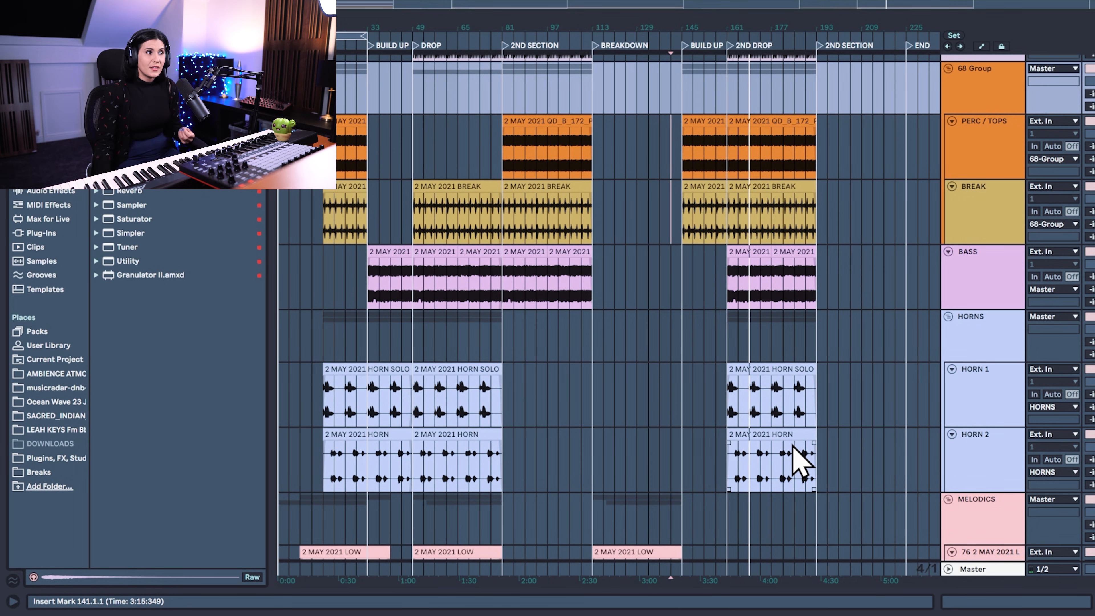
- Select the horn solo phrase from bar 169 to 173 on HORN 1 within the 2nd drop
click(978, 418)
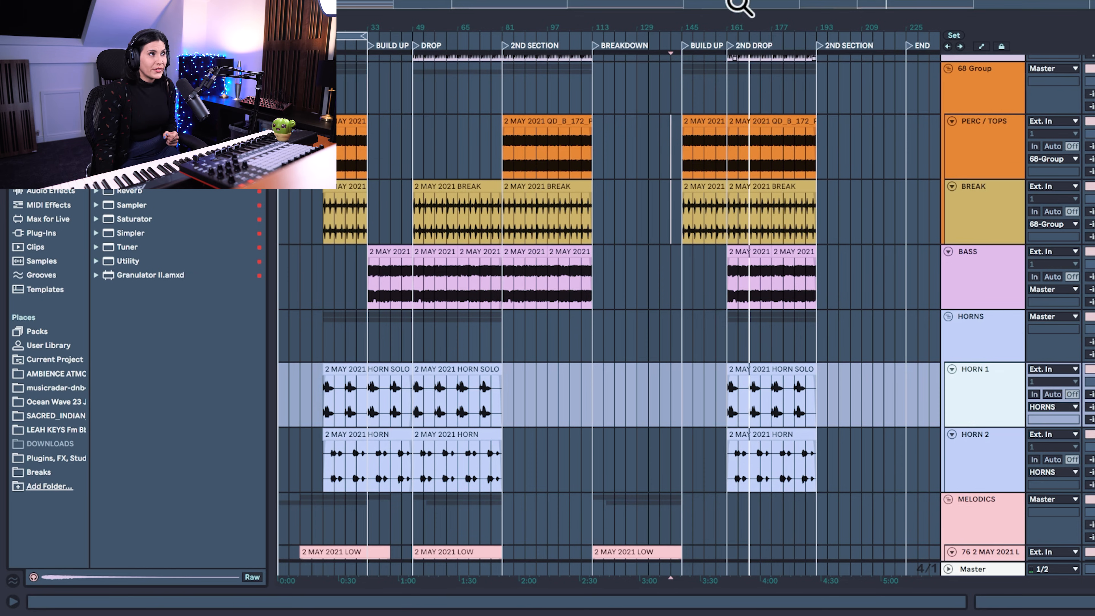
drag(756, 30, 694, 33)
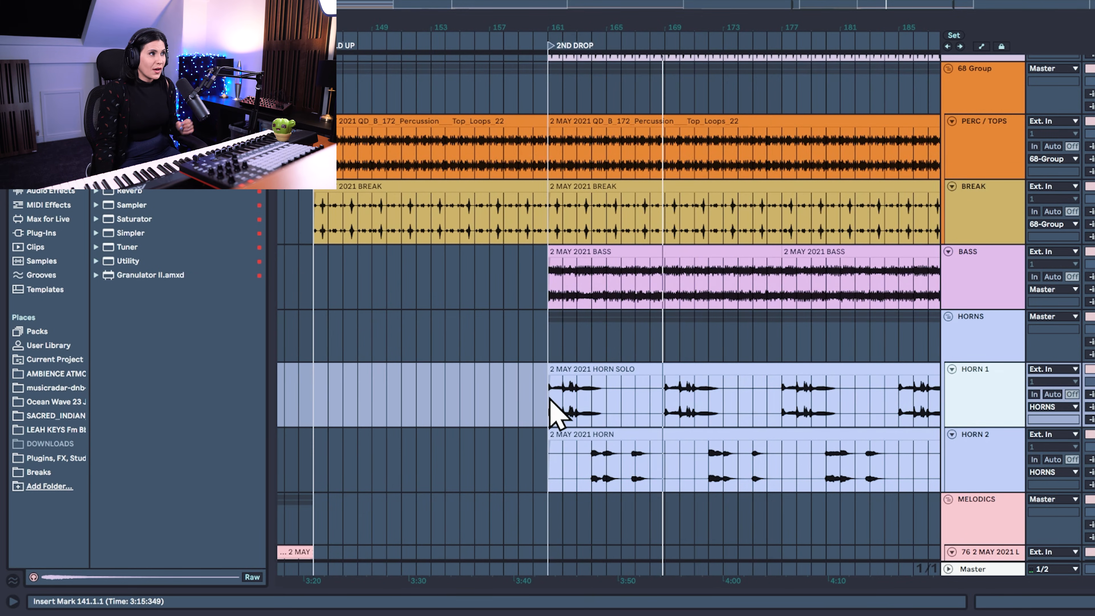
drag(550, 399, 593, 400)
drag(595, 454, 658, 449)
drag(662, 397, 709, 410)
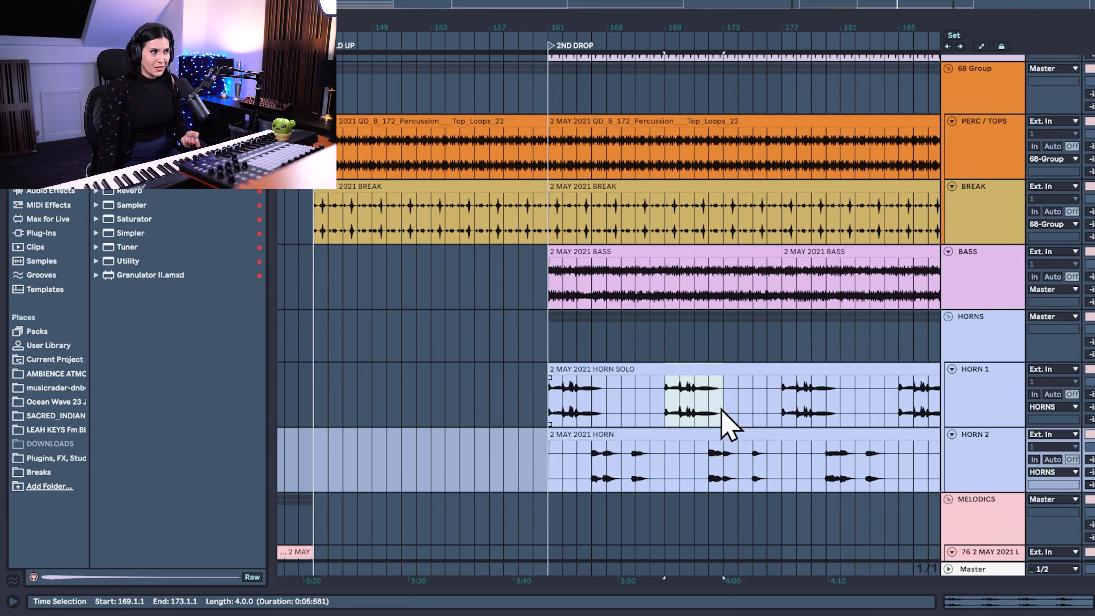